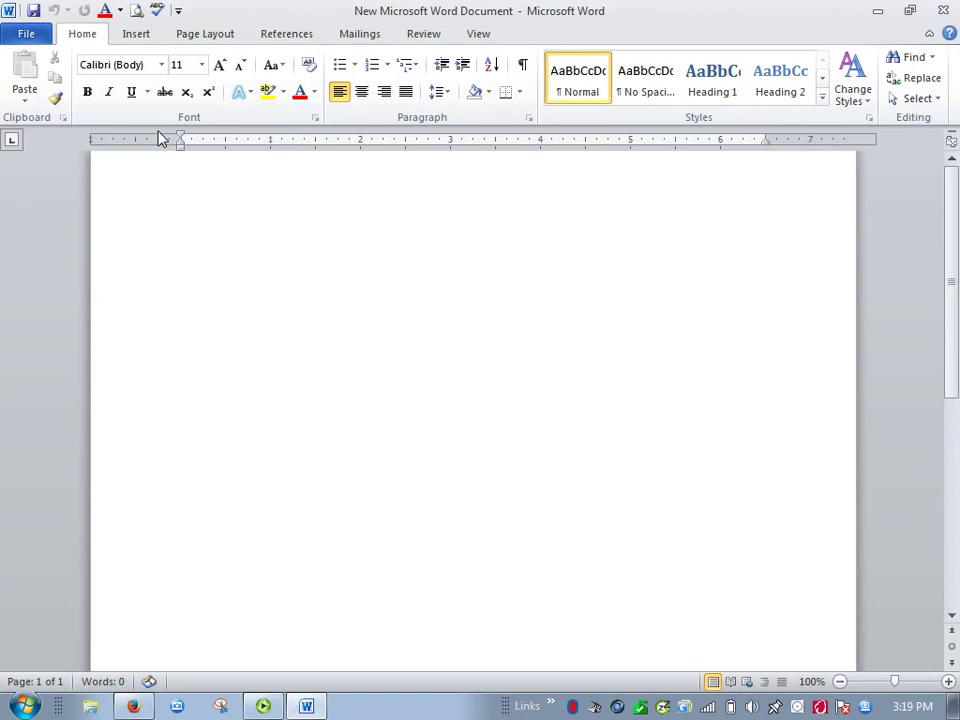
Set the font to Times New Roman at size 12 on the blank document.
{"action": "left_click", "coordinate": [162, 65]}
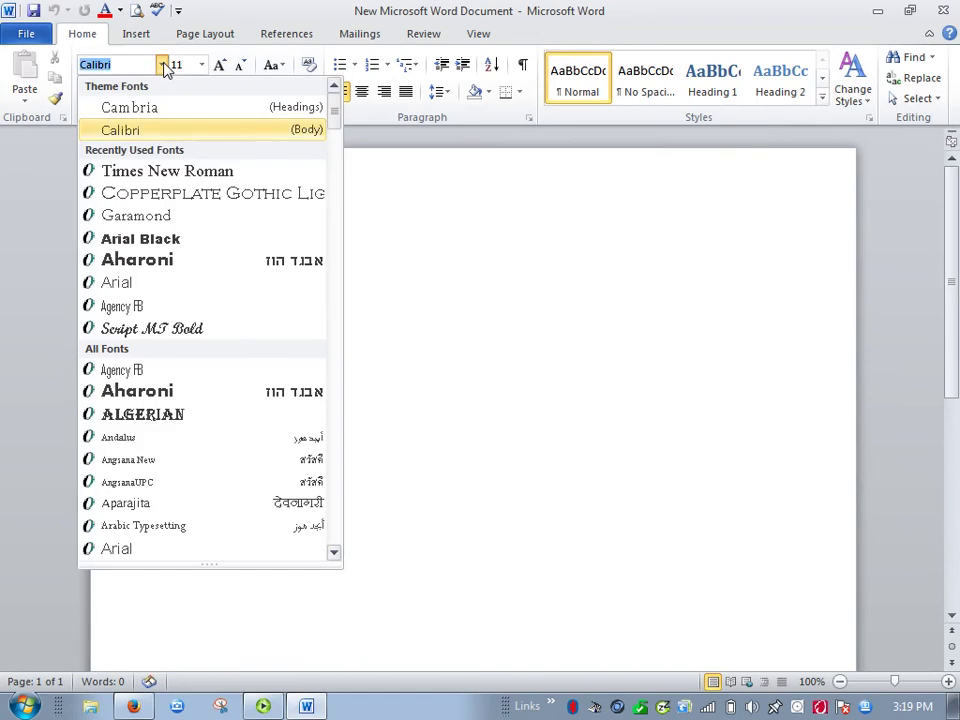
{"action": "left_click", "coordinate": [158, 174]}
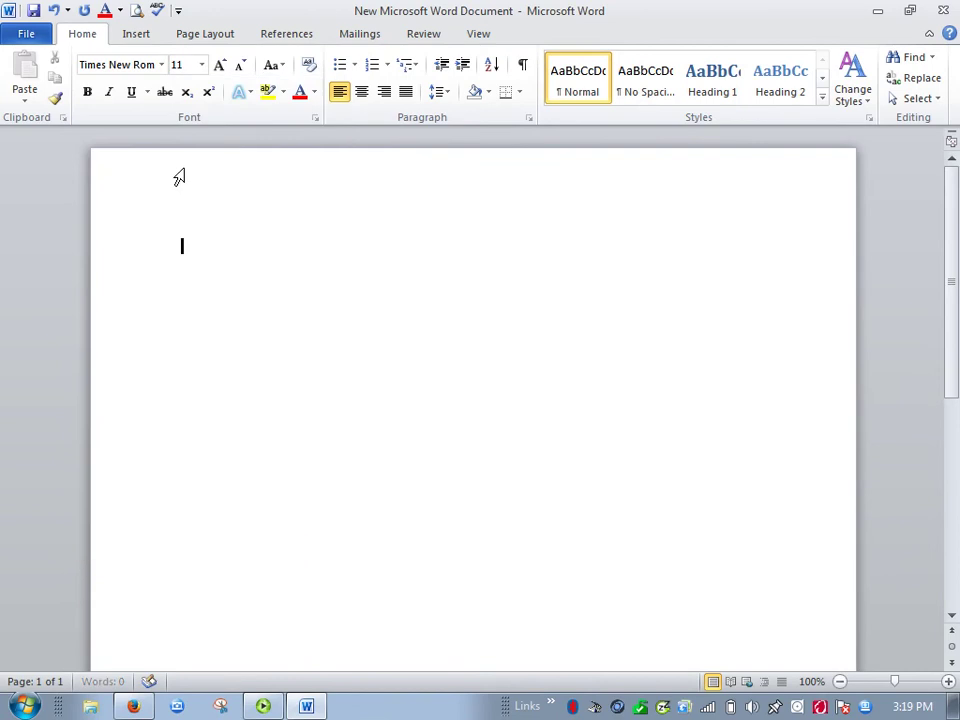
{"action": "left_click", "coordinate": [202, 65]}
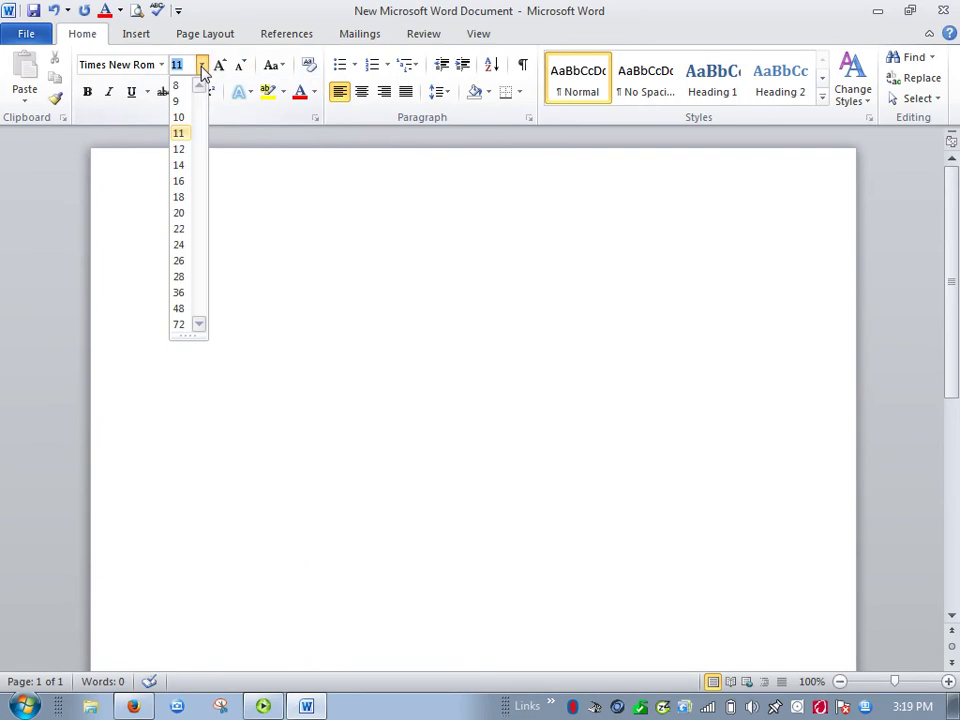
{"action": "left_click", "coordinate": [181, 149]}
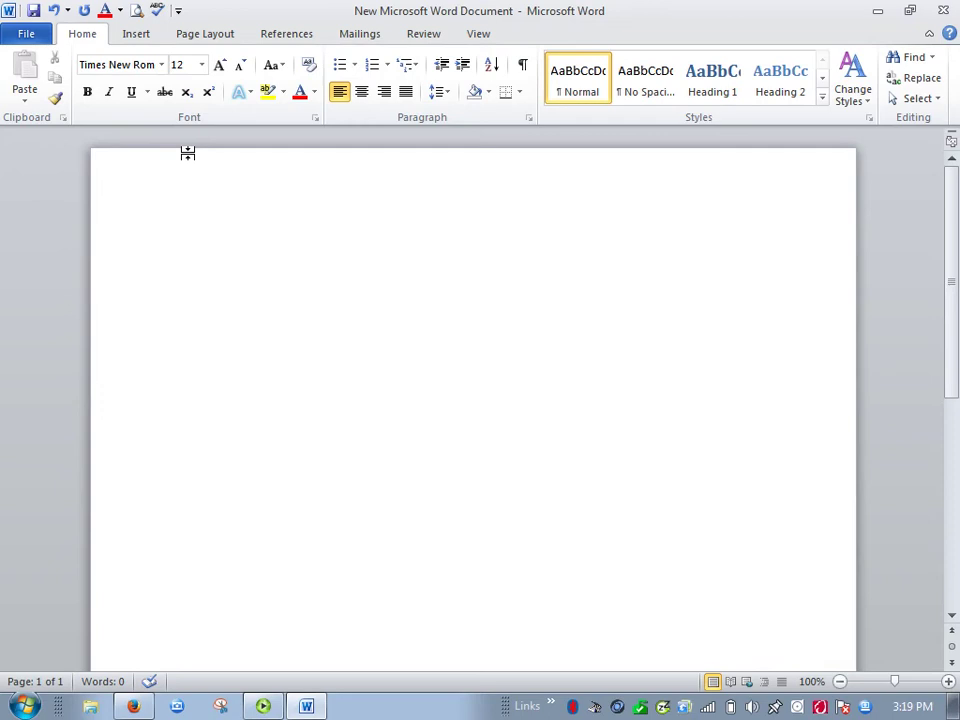
Type the student's name, Research Review and the instructor's name, then insert English 102 as line two.
{"action": "type", "text": "Jane Doe"}
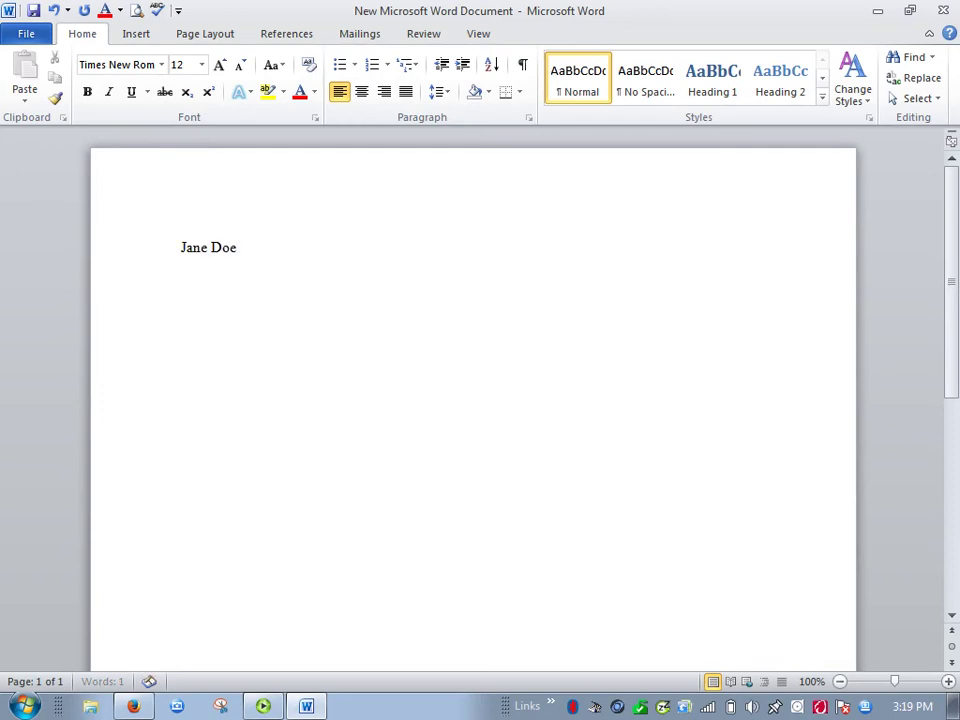
{"action": "key", "text": "Return"}
{"action": "type", "text": "Research Review"}
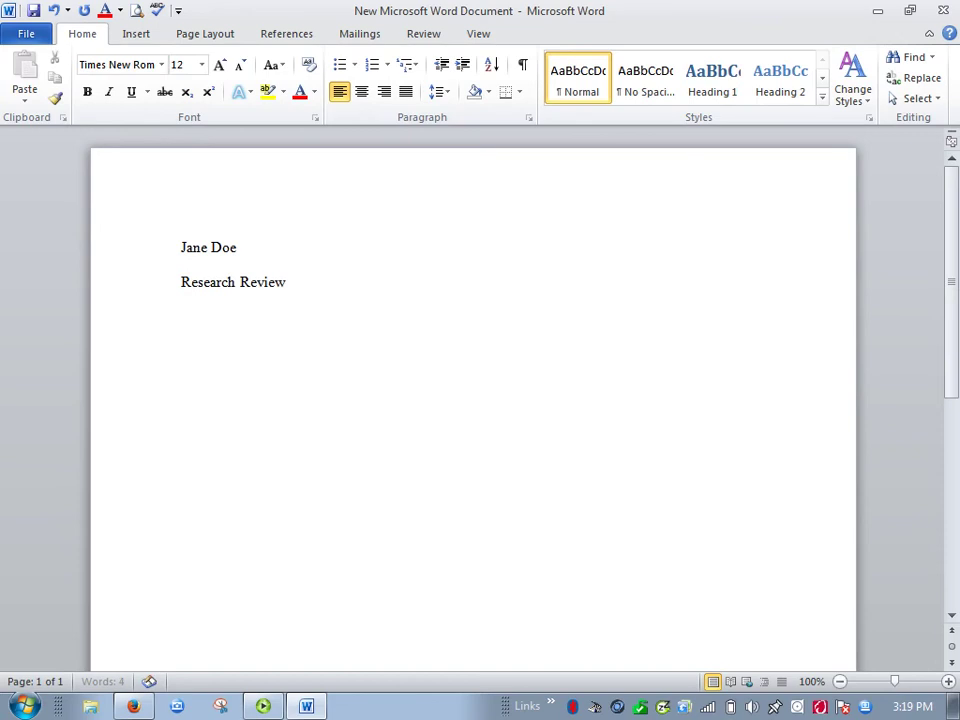
{"action": "key", "text": "Return"}
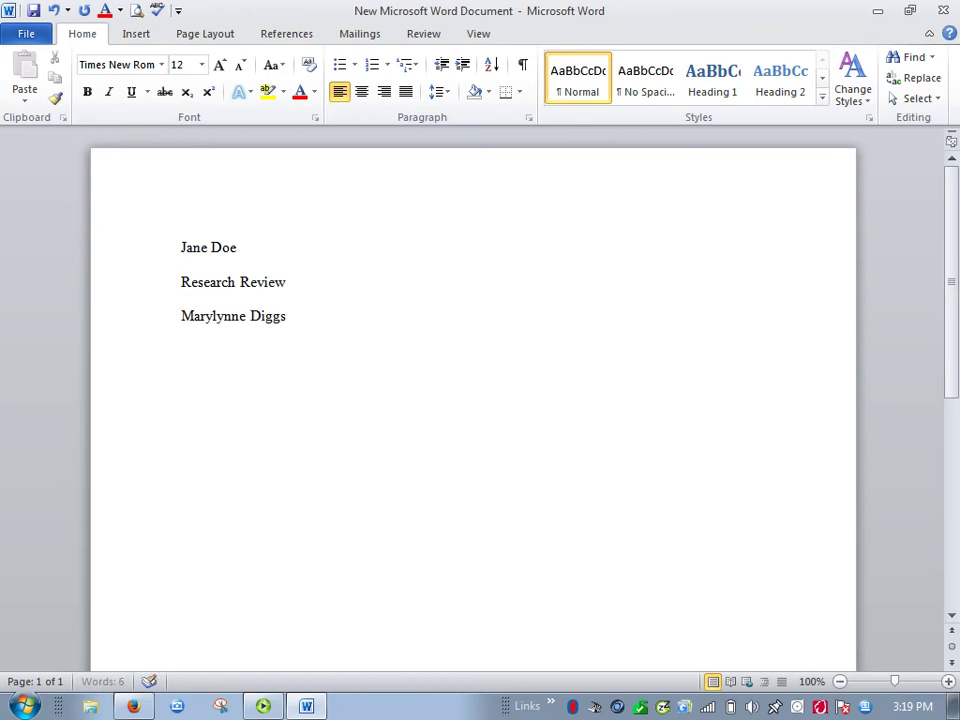
{"action": "left_click", "coordinate": [185, 294]}
{"action": "key", "text": "Return"}
{"action": "key", "text": "Up"}
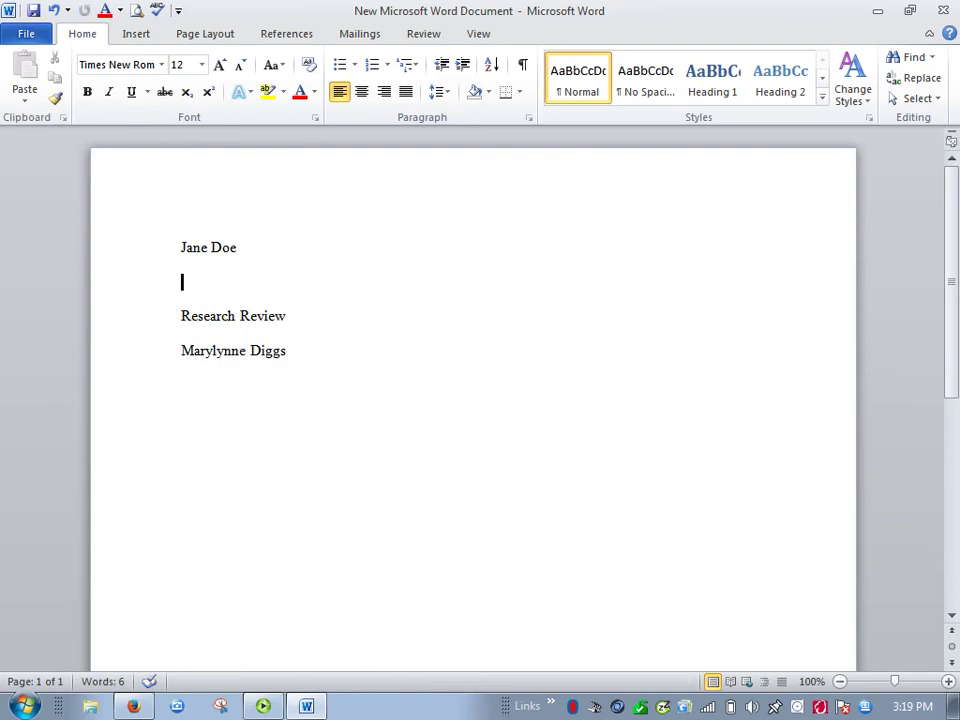
{"action": "type", "text": "English"}
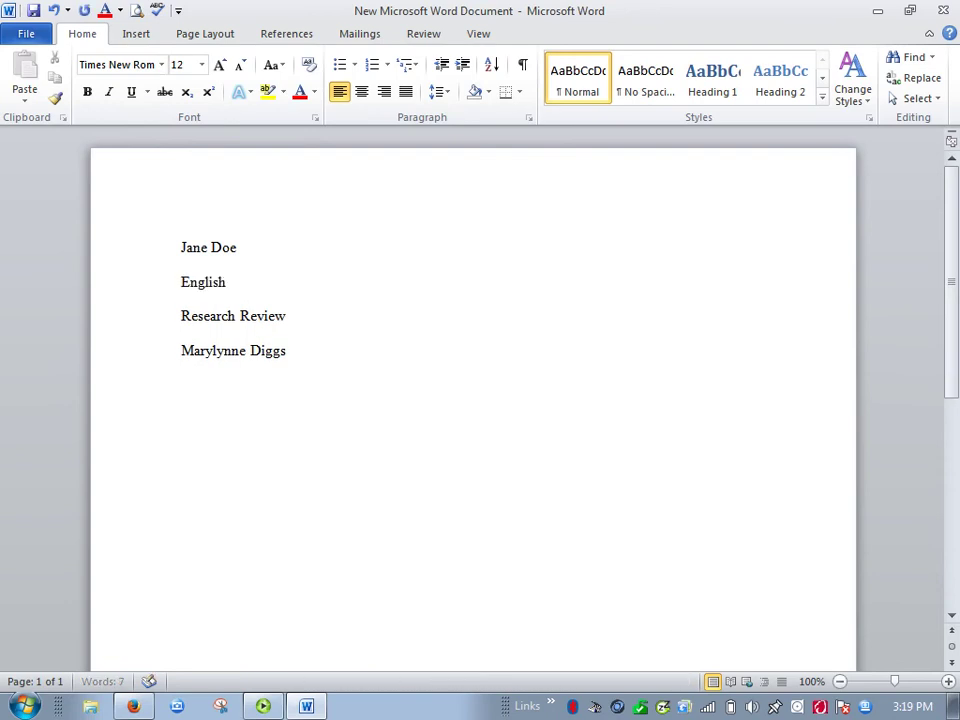
{"action": "type", "text": " 102"}
Replace the misordered last lines with the instructor's name and Research Review, then start a new line.
{"action": "left_click_drag", "start_coordinate": [191, 328], "coordinate": [332, 377]}
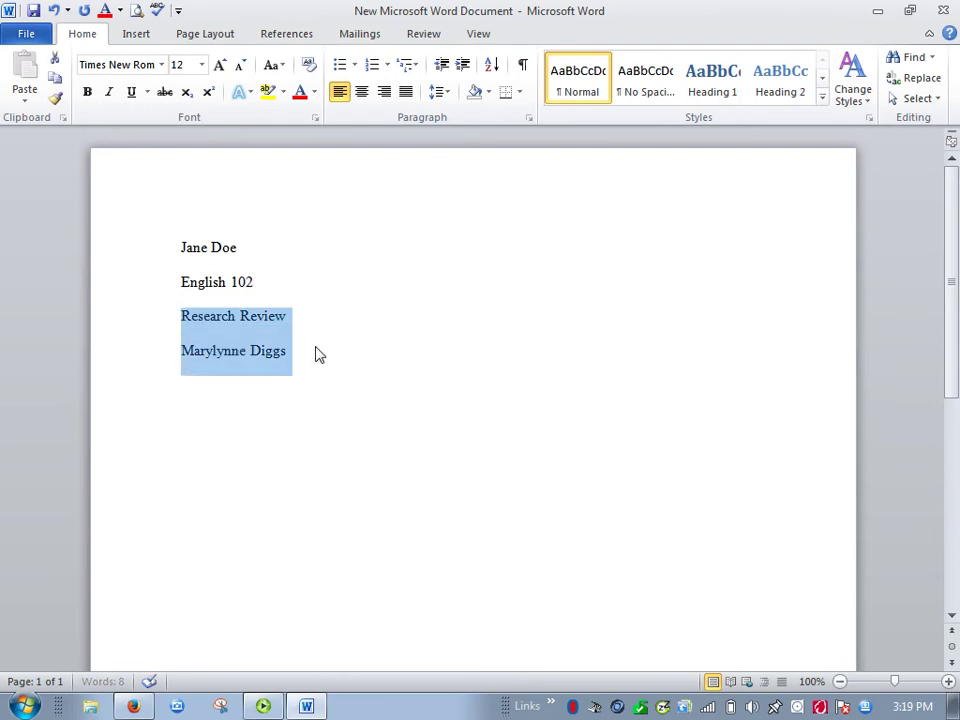
{"action": "key", "text": "BackSpace"}
{"action": "key", "text": "BackSpace"}
{"action": "key", "text": "Return"}
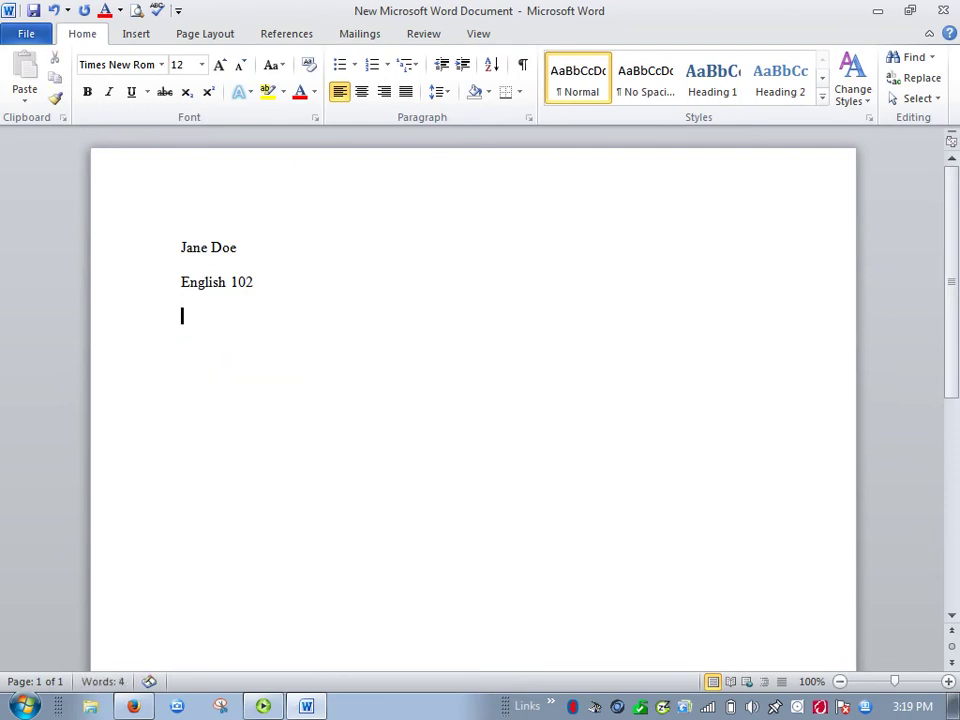
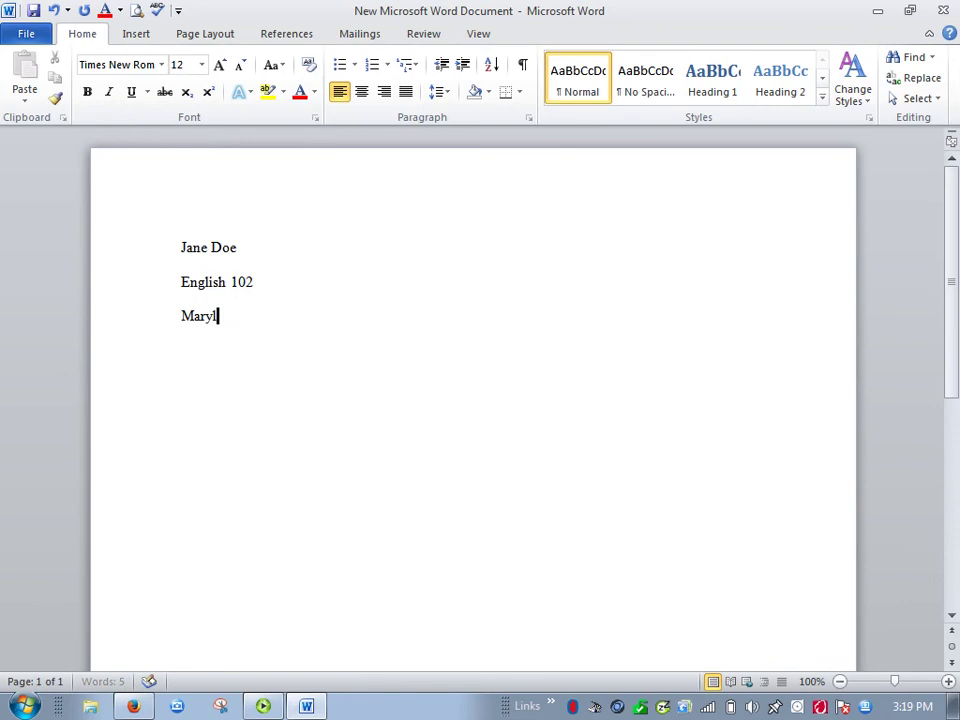
{"action": "key", "text": "Return"}
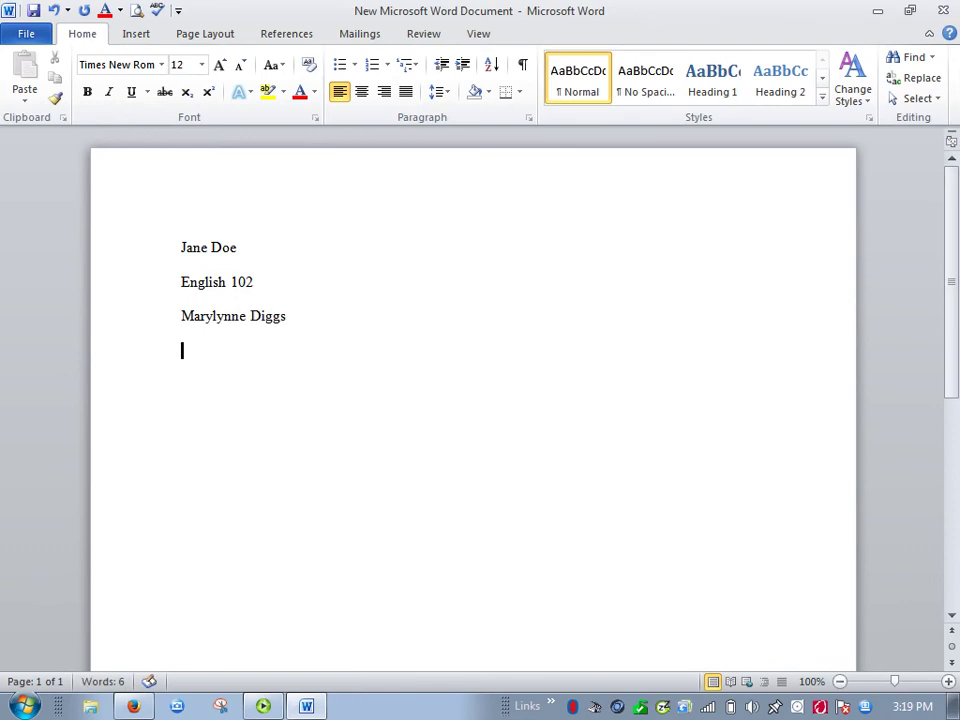
{"action": "type", "text": "res"}
{"action": "key", "text": "BackSpace"}
{"action": "key", "text": "BackSpace"}
{"action": "key", "text": "BackSpace"}
{"action": "type", "text": "REs"}
{"action": "key", "text": "BackSpace"}
{"action": "key", "text": "BackSpace"}
{"action": "type", "text": "esearch"}
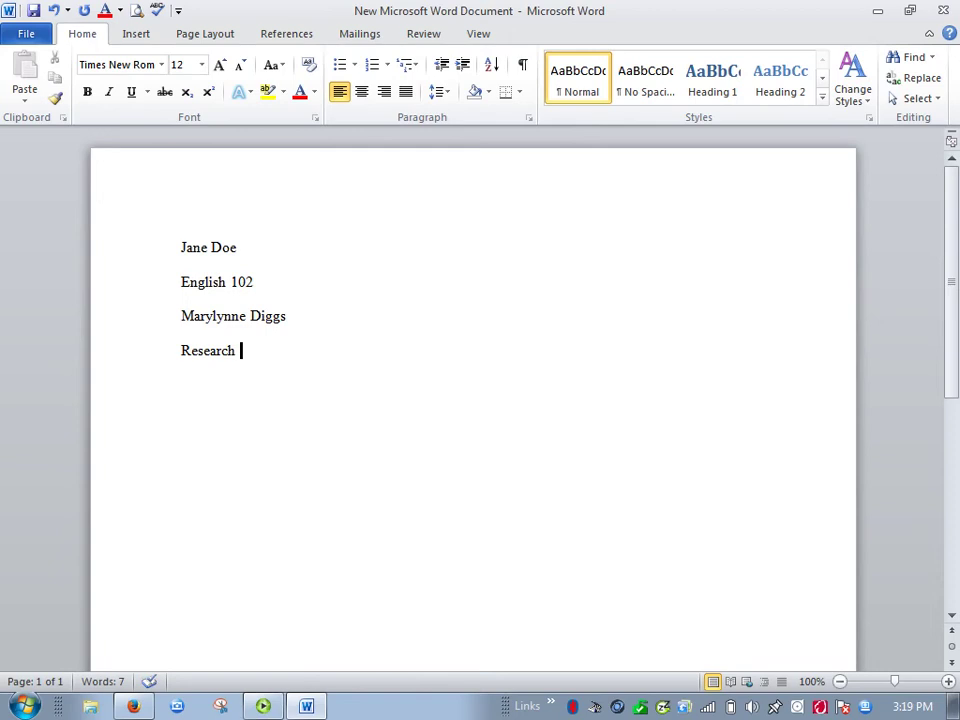
{"action": "type", "text": " Review"}
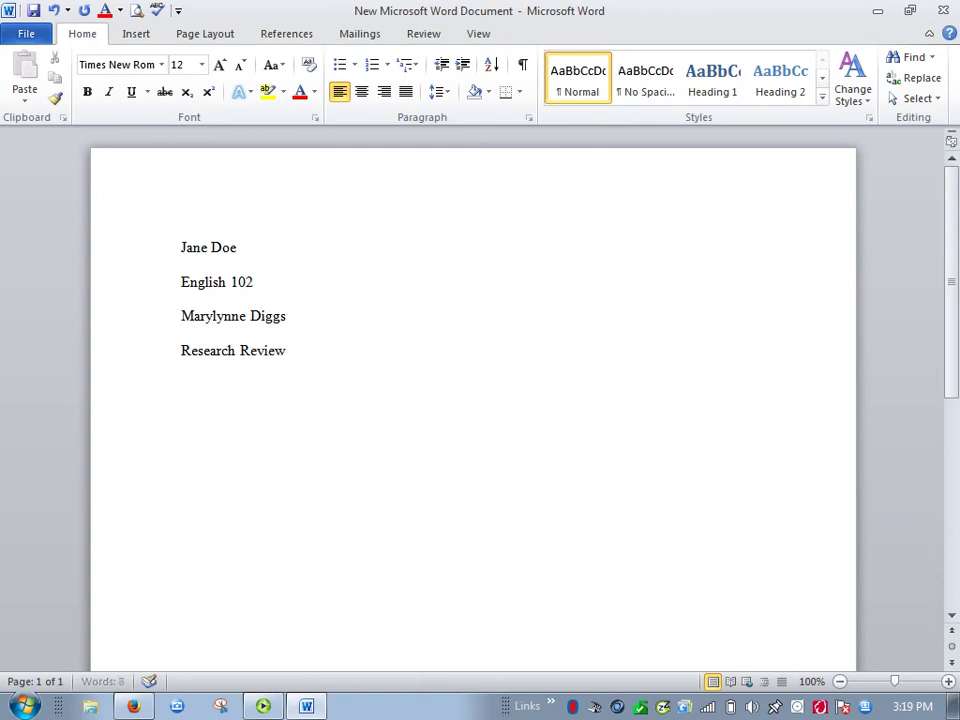
{"action": "key", "text": "Return"}
Add a centred 'Title' line and return the line below it to left alignment.
{"action": "left_click", "coordinate": [361, 91]}
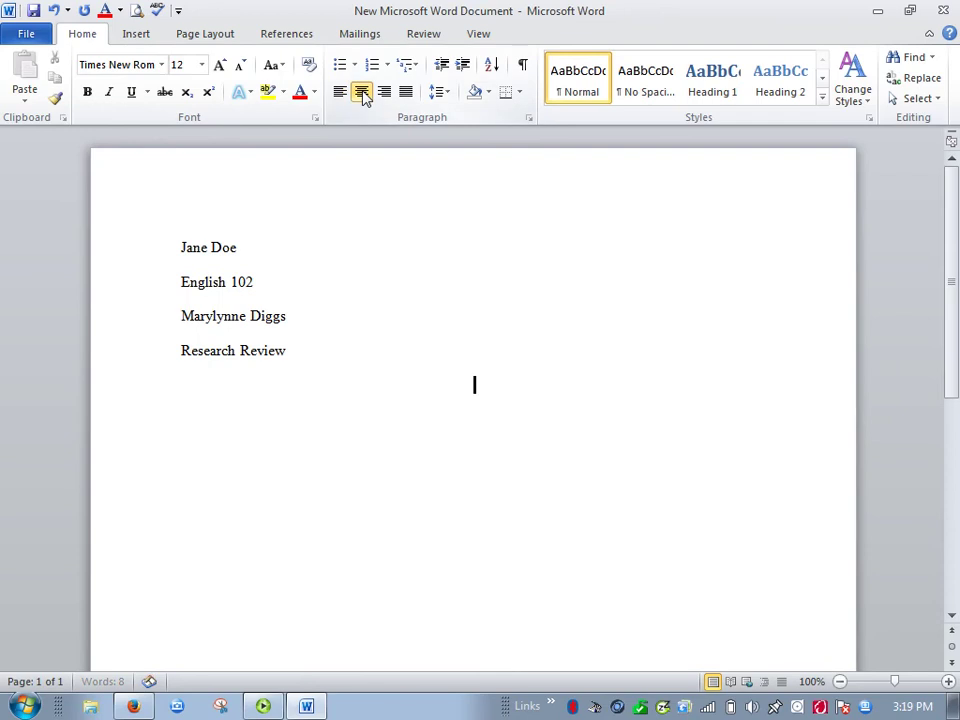
{"action": "type", "text": "Title"}
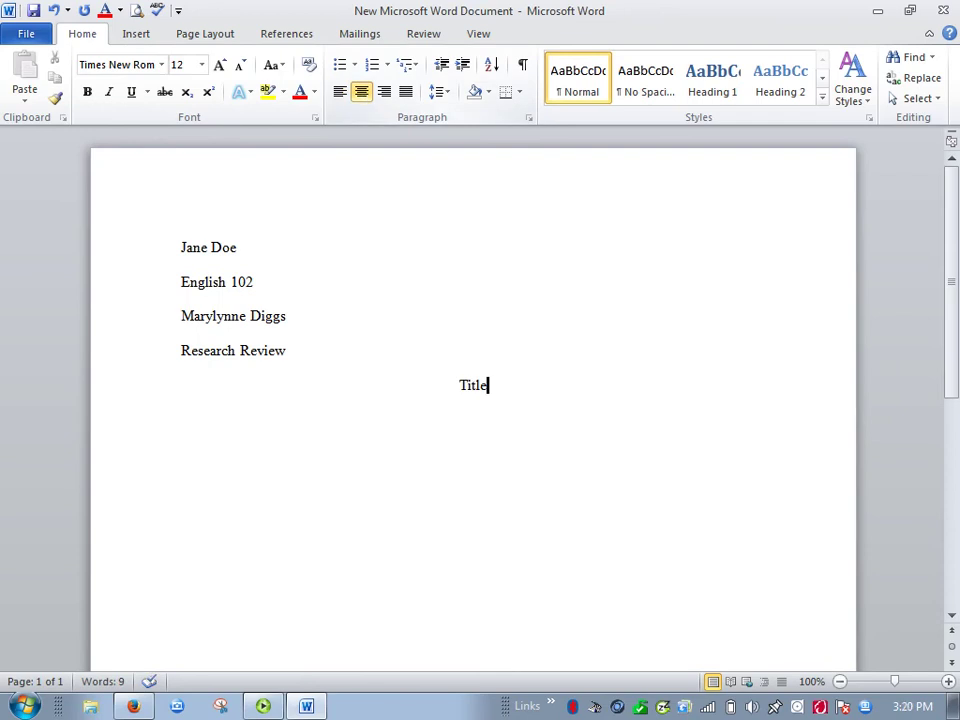
{"action": "key", "text": "Return"}
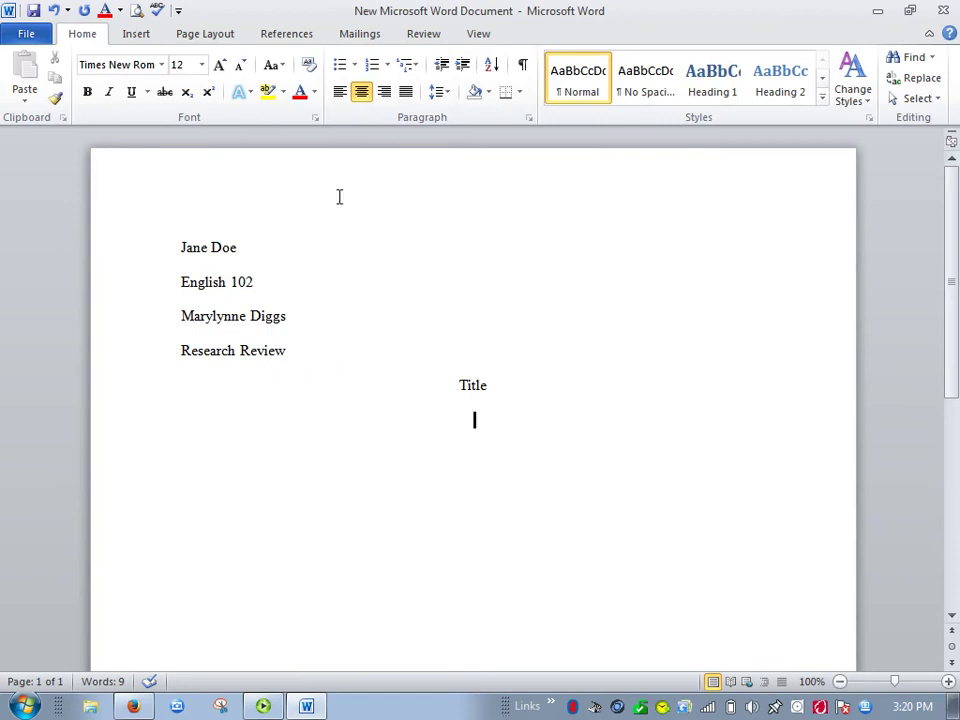
{"action": "left_click", "coordinate": [340, 92]}
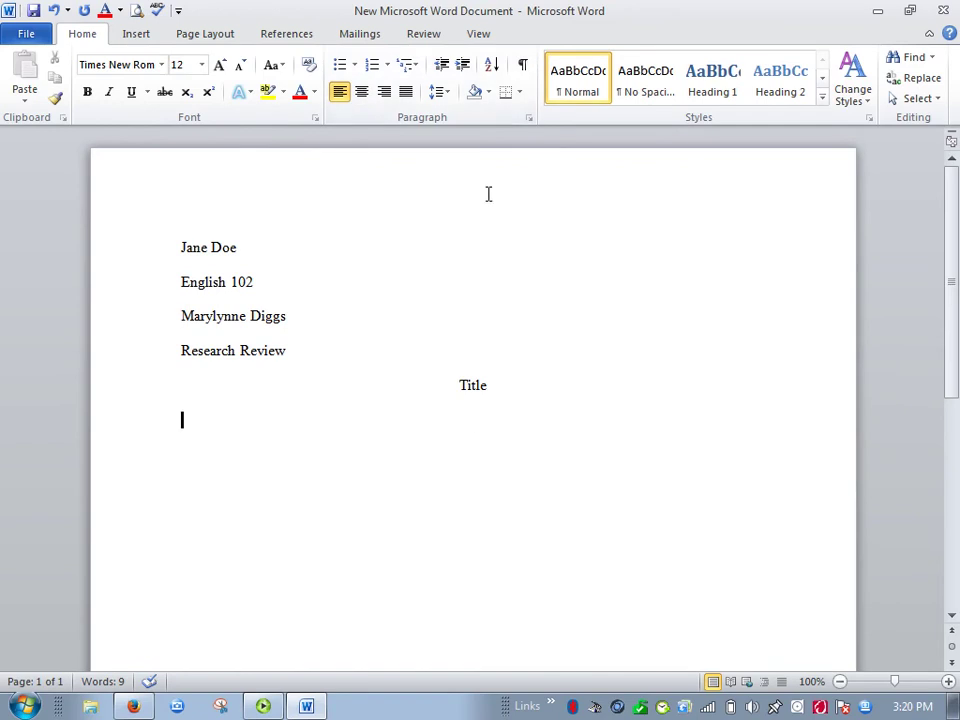
Confirm double line spacing and first-line indent in the Paragraph dialog.
{"action": "left_click", "coordinate": [532, 121]}
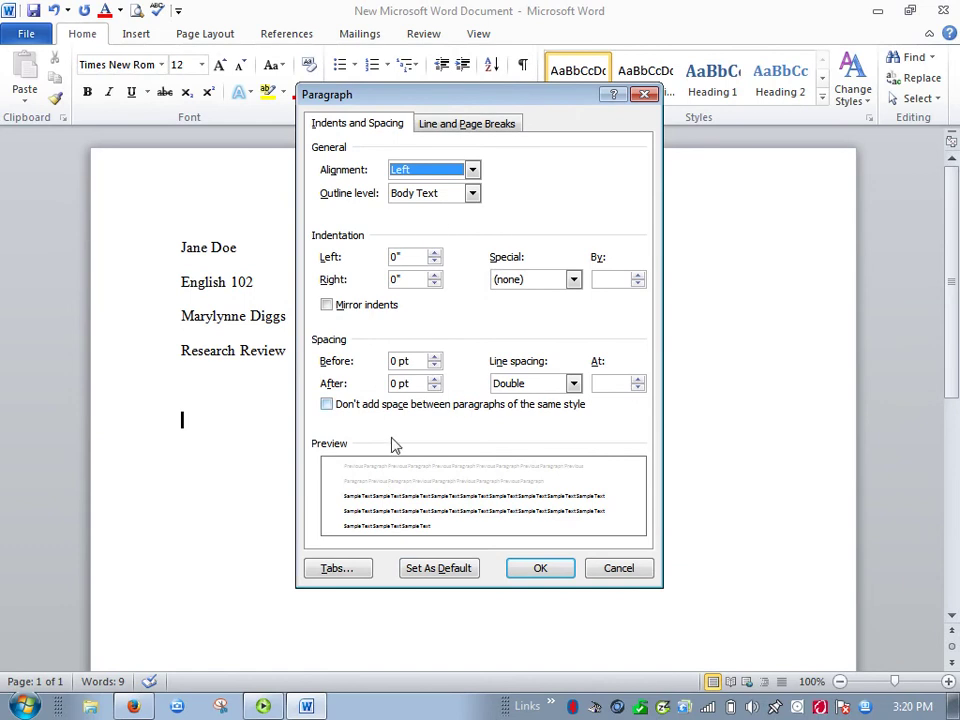
{"action": "left_click", "coordinate": [524, 572]}
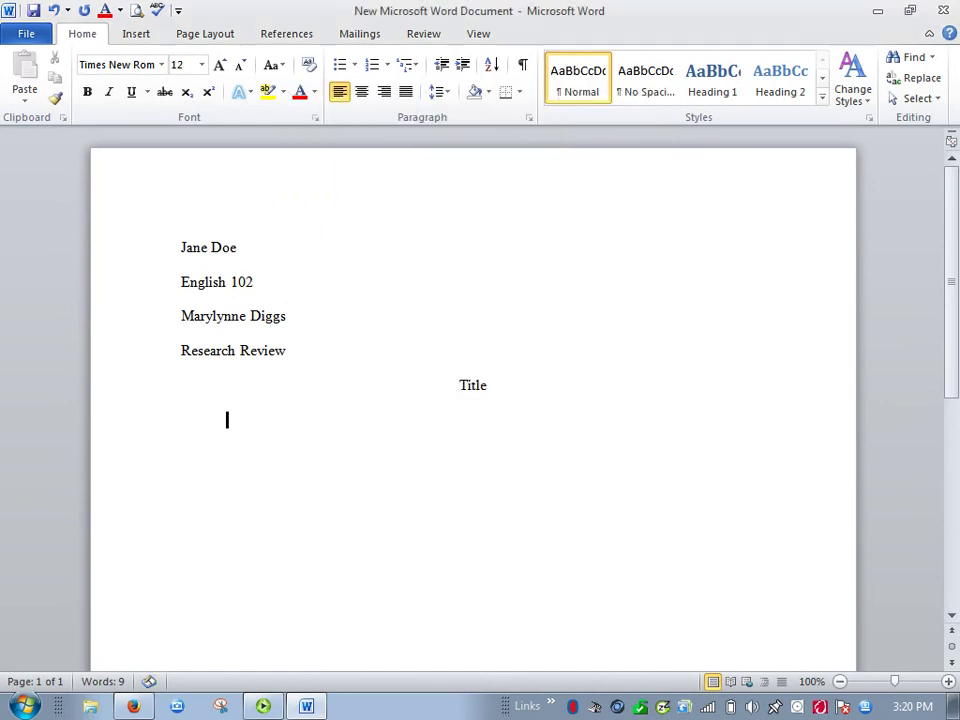
Type 'This is my introduction.' and begin a new Tab-indented paragraph below it.
{"action": "type", "text": "This is my introductino"}
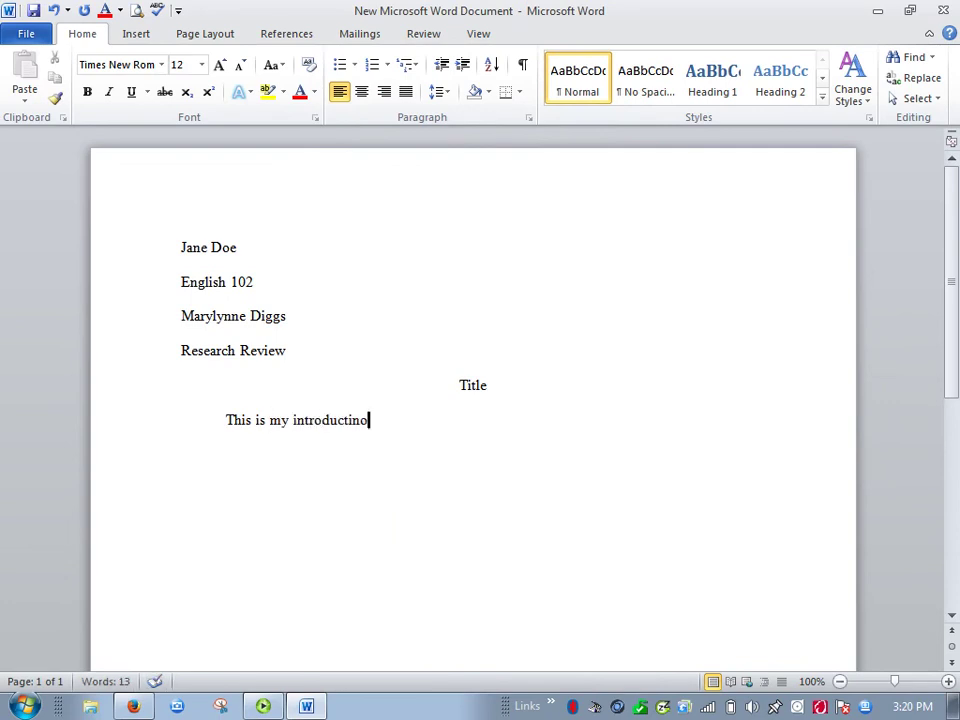
{"action": "key", "text": "BackSpace"}
{"action": "key", "text": "BackSpace"}
{"action": "type", "text": "on."}
{"action": "key", "text": "Return"}
{"action": "key", "text": "Tab"}
Leave Before and After spacing at 0 pt with Double line spacing in the Paragraph dialog.
{"action": "left_click", "coordinate": [529, 118]}
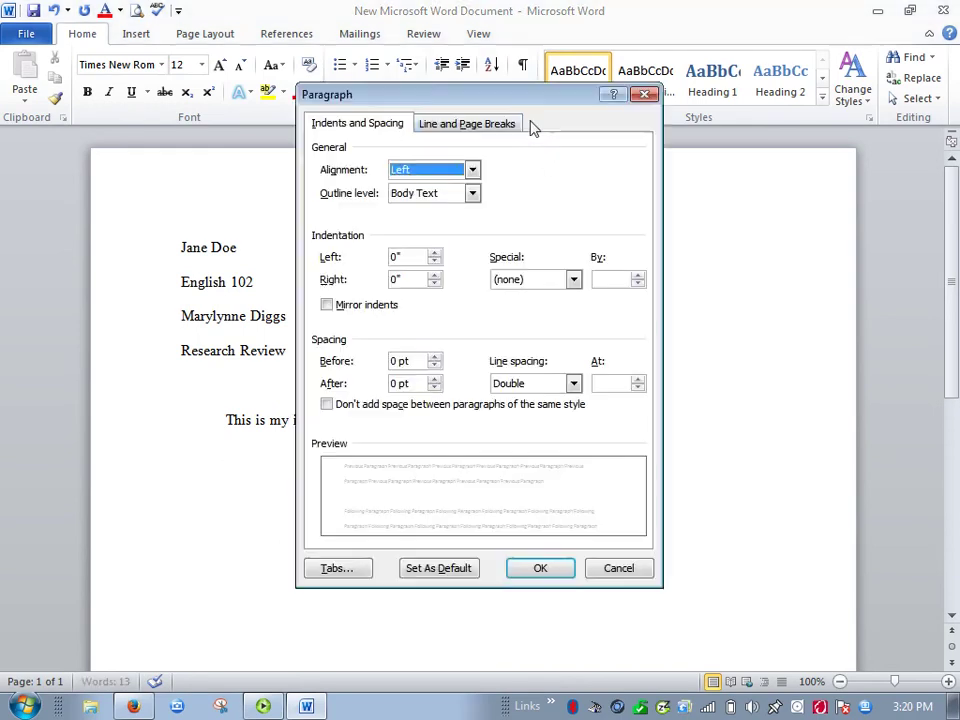
{"action": "left_click", "coordinate": [435, 357]}
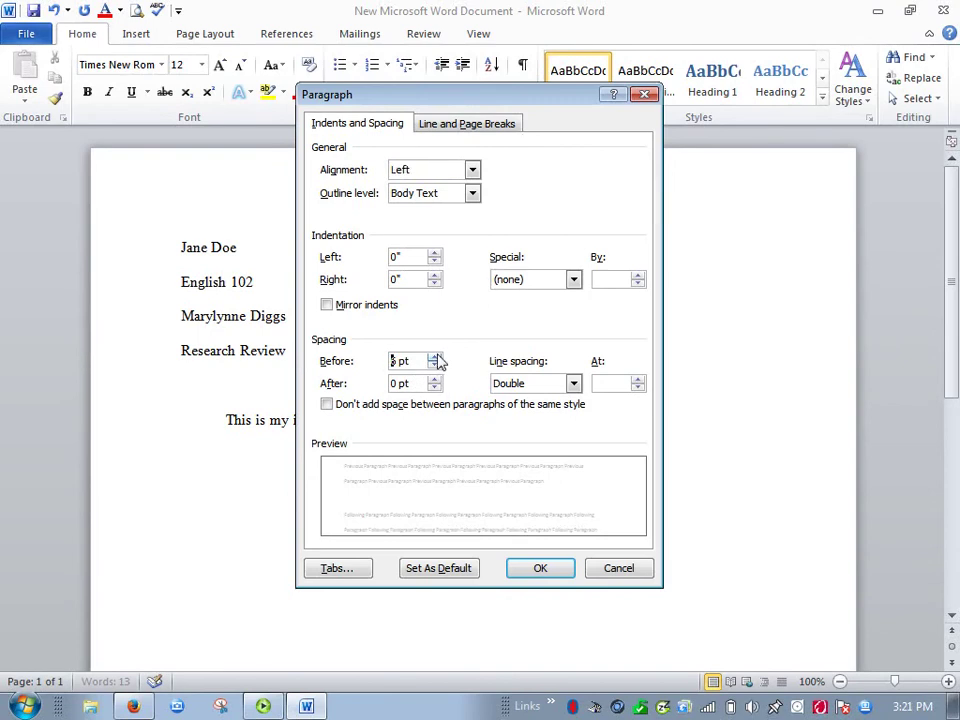
{"action": "left_click", "coordinate": [435, 367]}
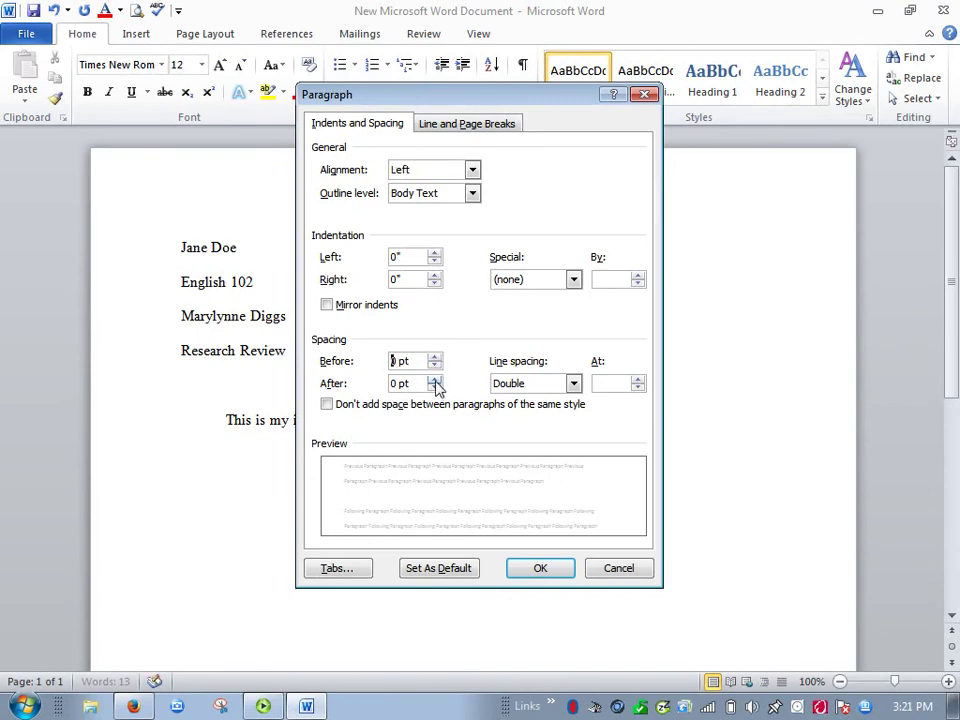
{"action": "left_click", "coordinate": [435, 379]}
{"action": "left_click", "coordinate": [435, 380]}
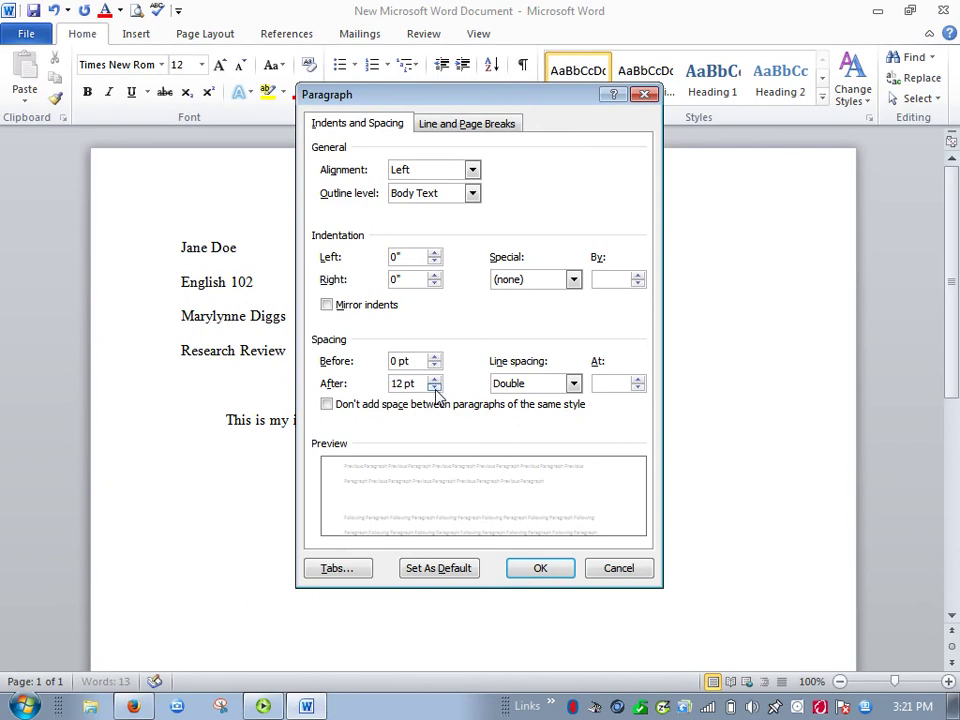
{"action": "left_click", "coordinate": [435, 389]}
{"action": "left_click", "coordinate": [435, 389]}
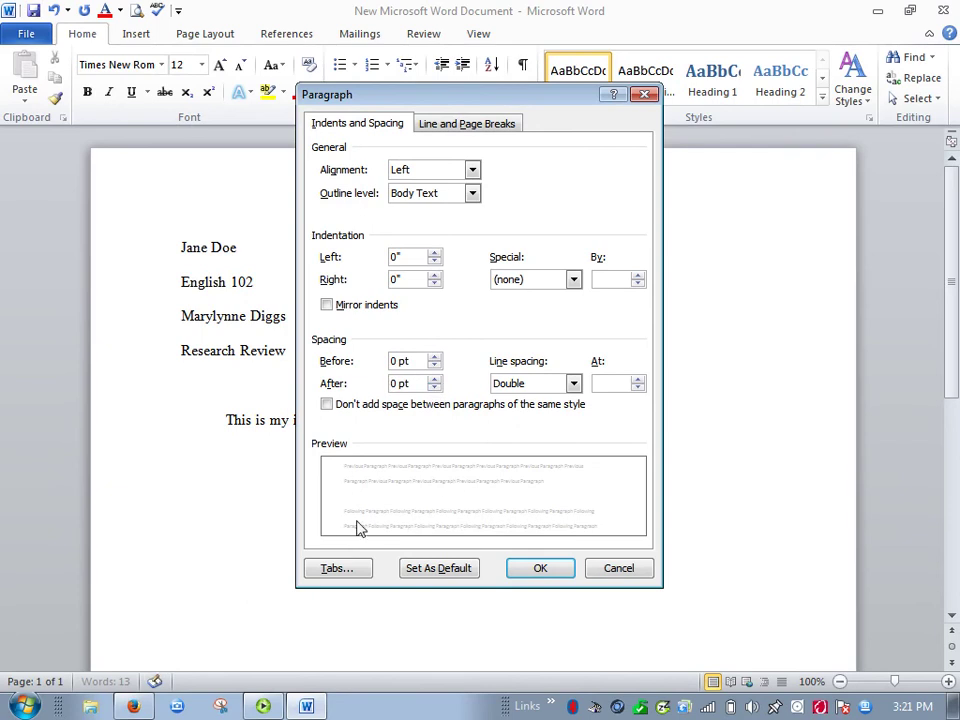
{"action": "left_click", "coordinate": [435, 380]}
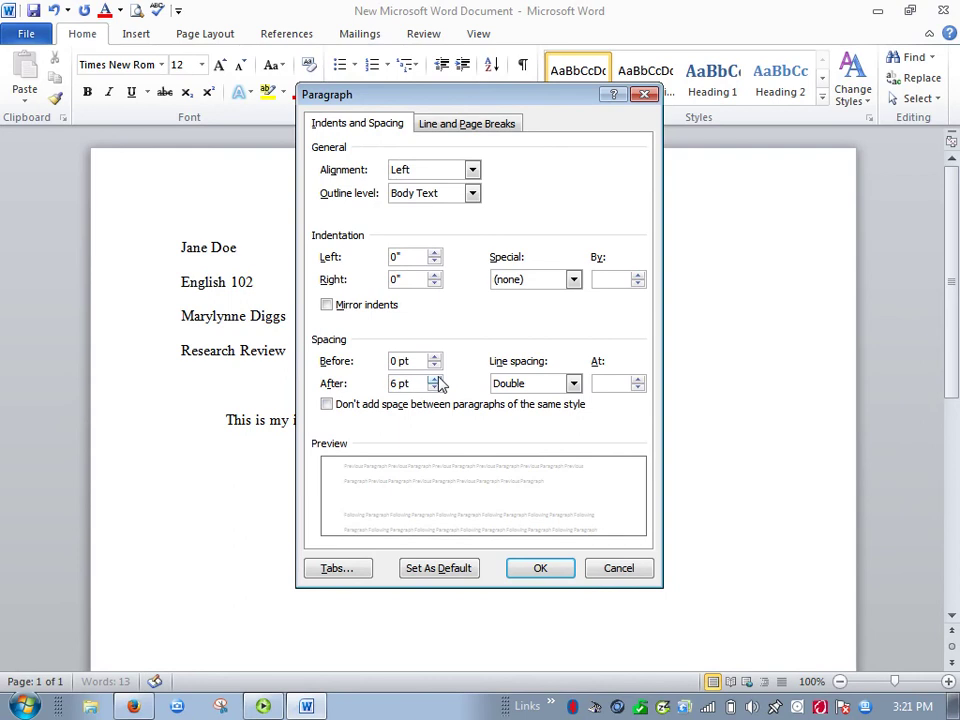
{"action": "left_click", "coordinate": [435, 388]}
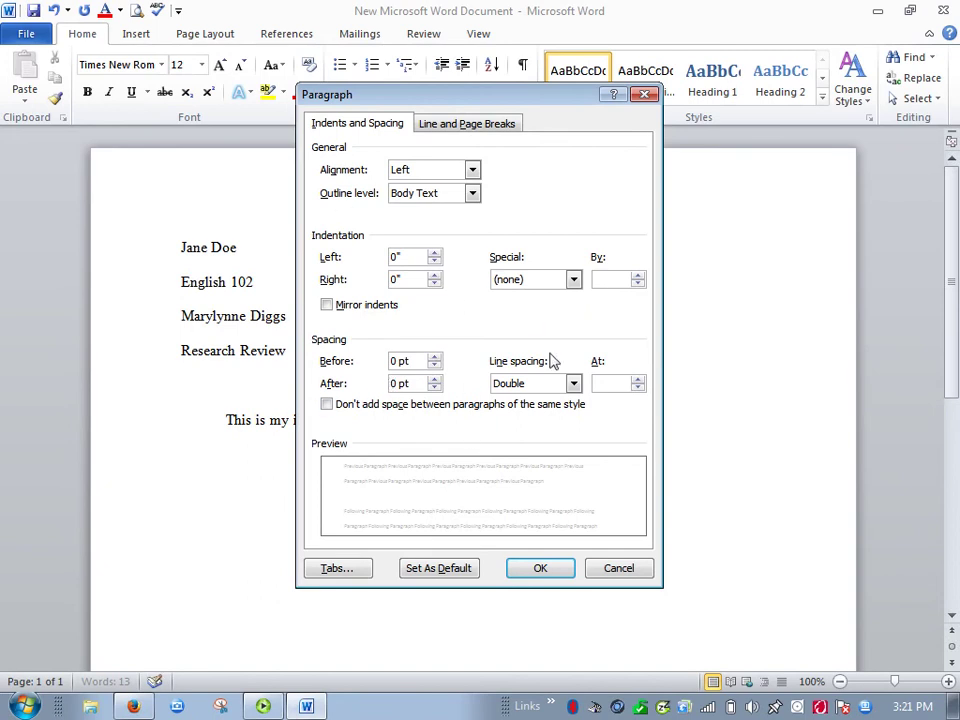
{"action": "left_click", "coordinate": [540, 568]}
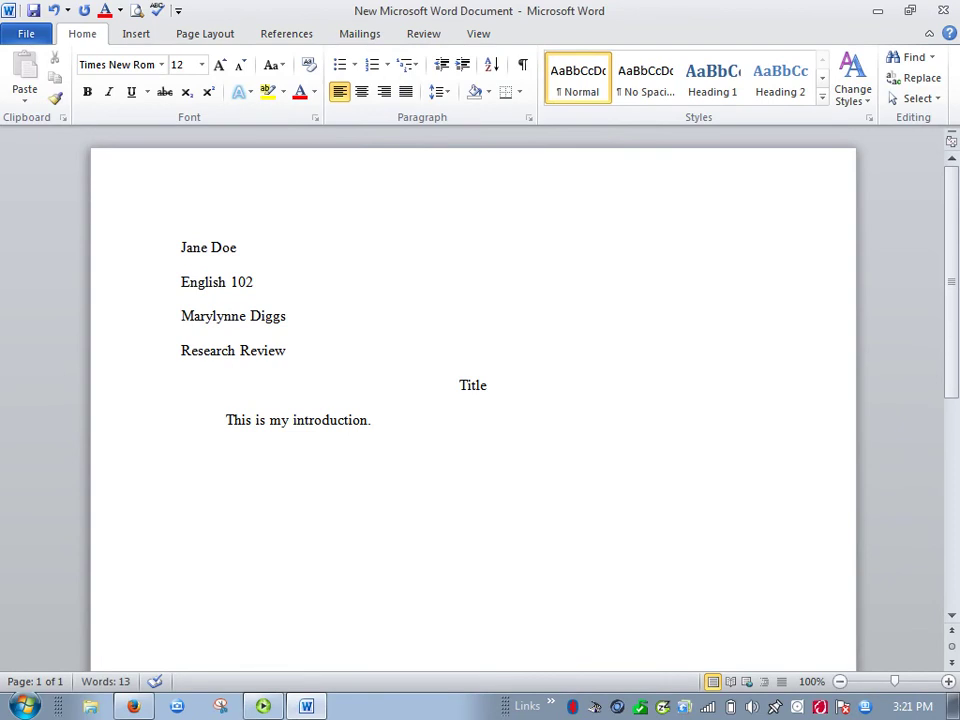
Remove a stray page break and fix the spelling of 'introduction'.
{"action": "scroll", "coordinate": [473, 400], "scroll_direction": "down", "scroll_amount": 6}
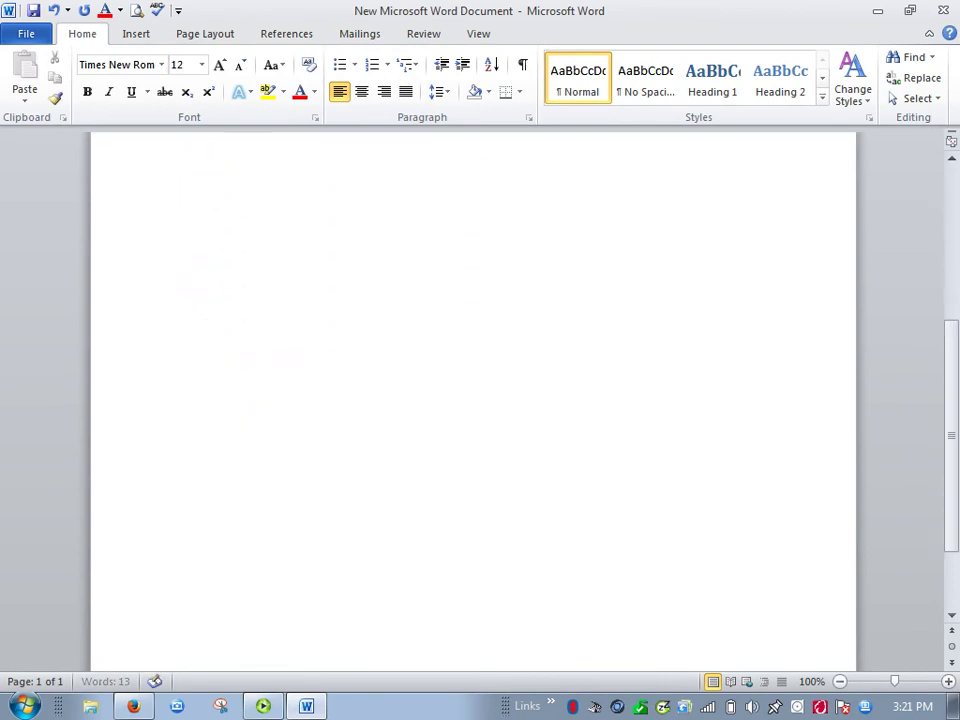
{"action": "key", "text": "ctrl+Return"}
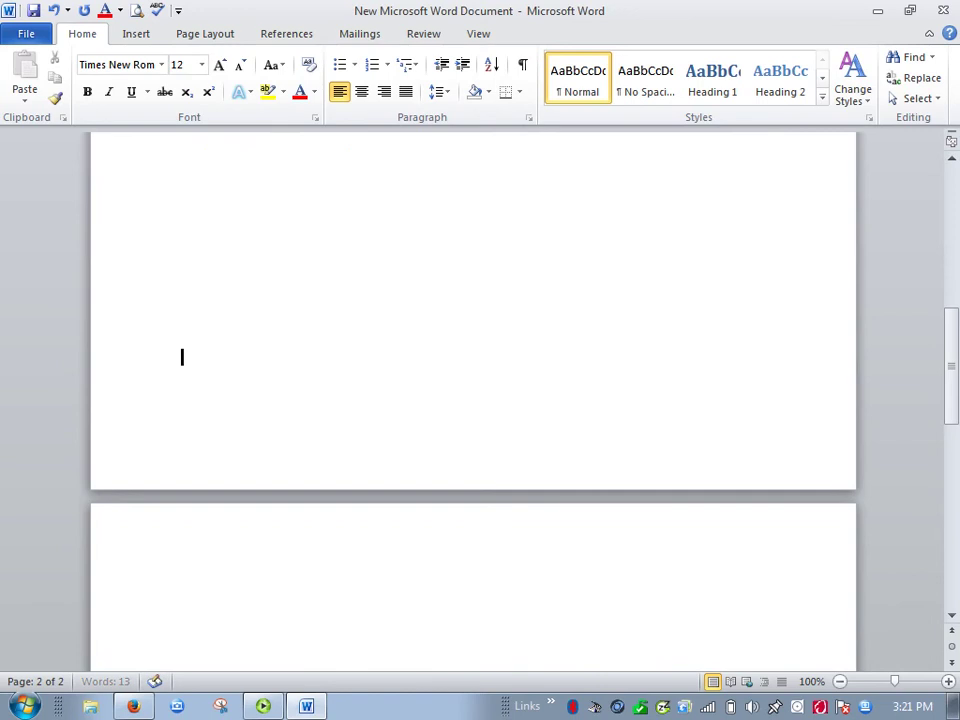
{"action": "key", "text": "BackSpace"}
{"action": "key", "text": "BackSpace"}
{"action": "key", "text": "BackSpace"}
{"action": "key", "text": "BackSpace"}
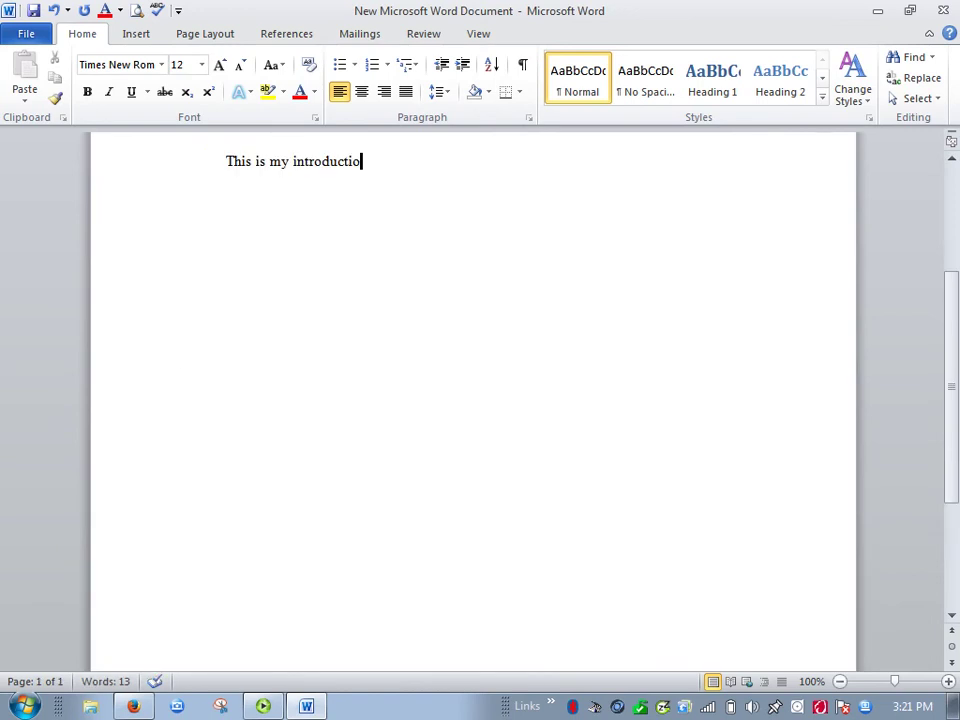
{"action": "type", "text": "n"}
Insert a page break and type 'Works Cited' at the top of page two.
{"action": "left_click", "coordinate": [135, 34]}
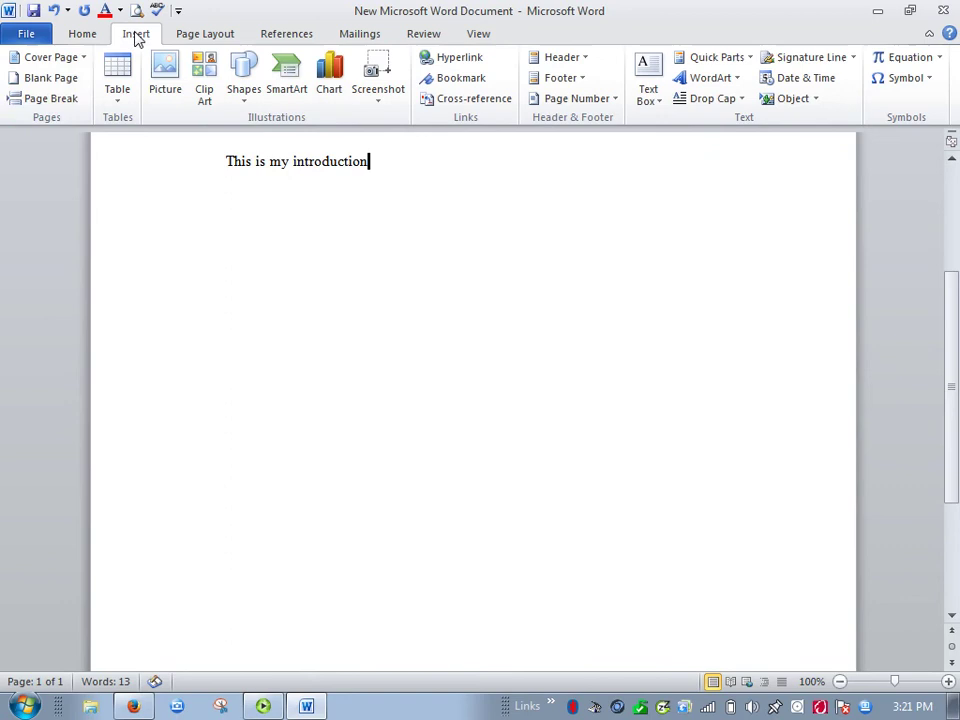
{"action": "left_click", "coordinate": [58, 100]}
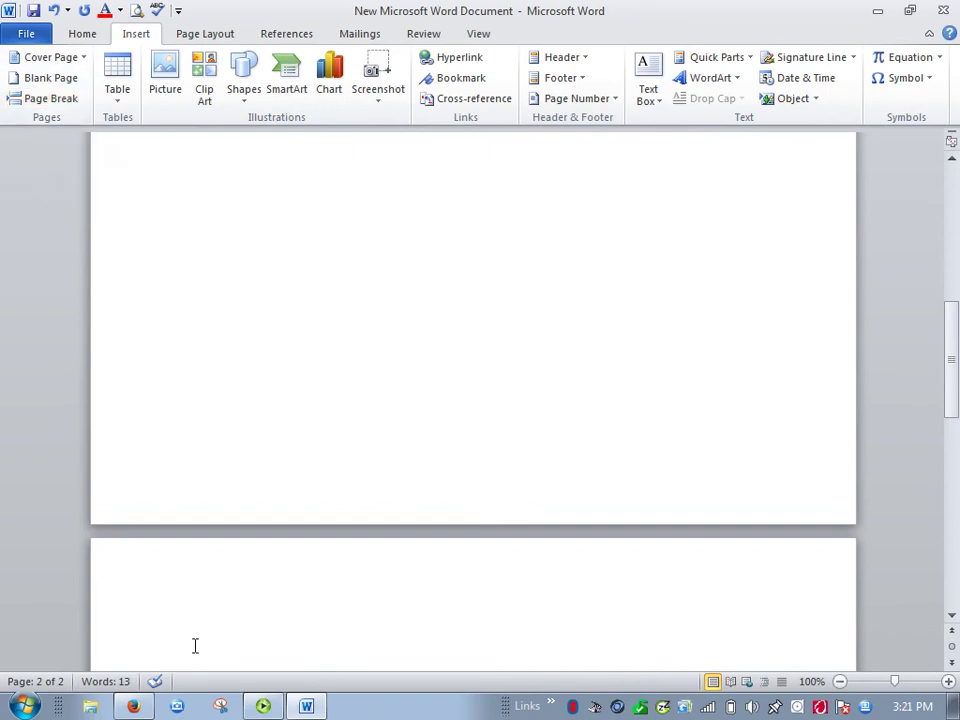
{"action": "type", "text": "Works Cited"}
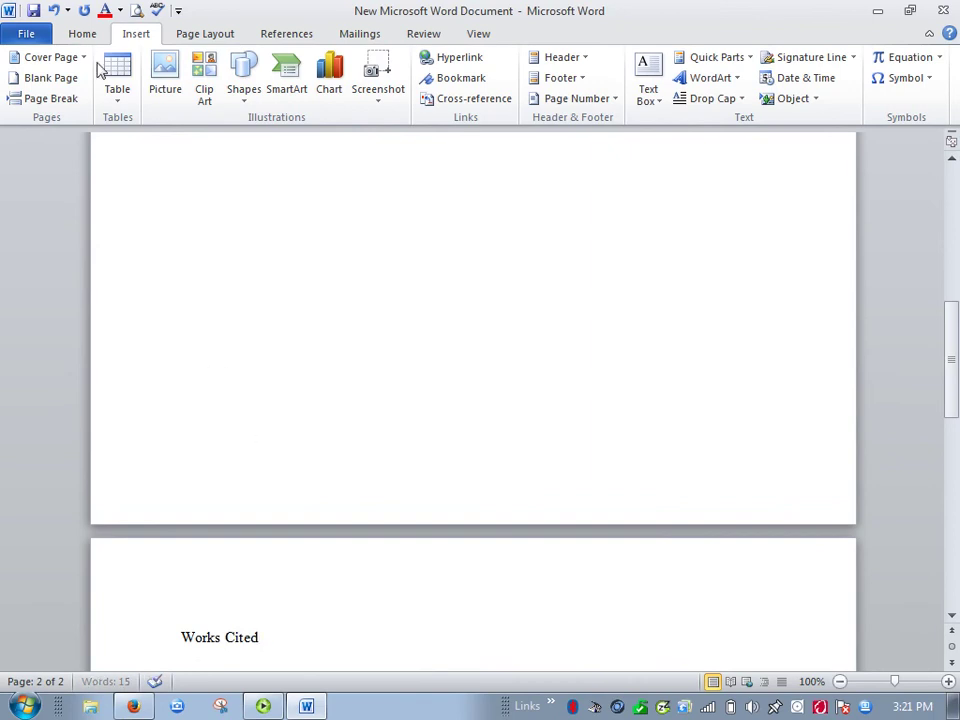
Center the Works Cited heading and justify the new line beneath it.
{"action": "left_click", "coordinate": [83, 34]}
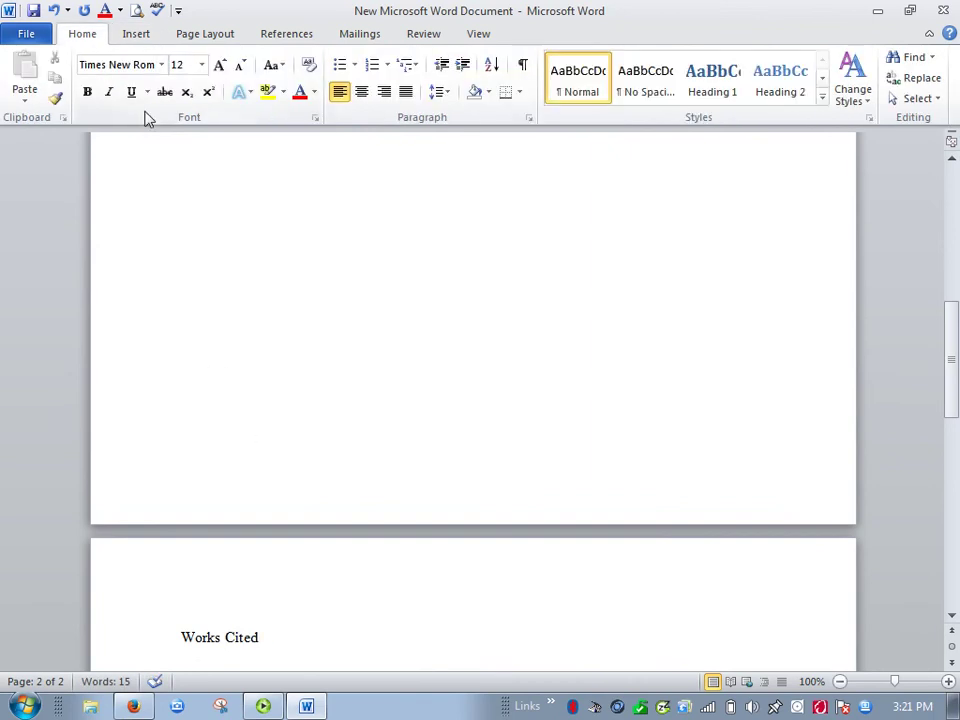
{"action": "left_click", "coordinate": [363, 91]}
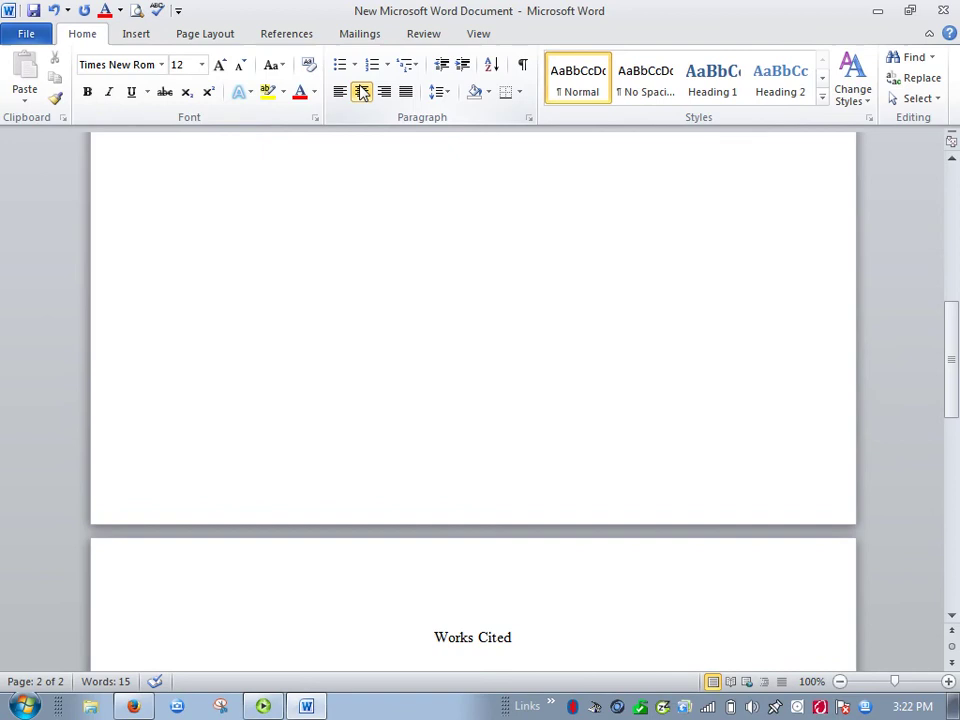
{"action": "key", "text": "Return"}
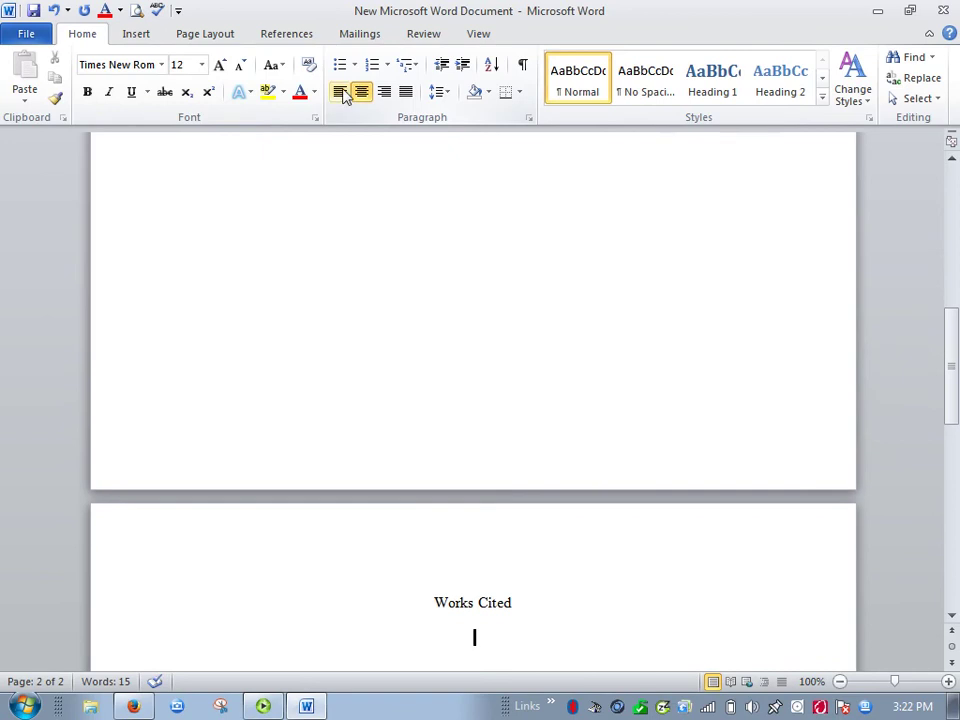
{"action": "left_click", "coordinate": [340, 92]}
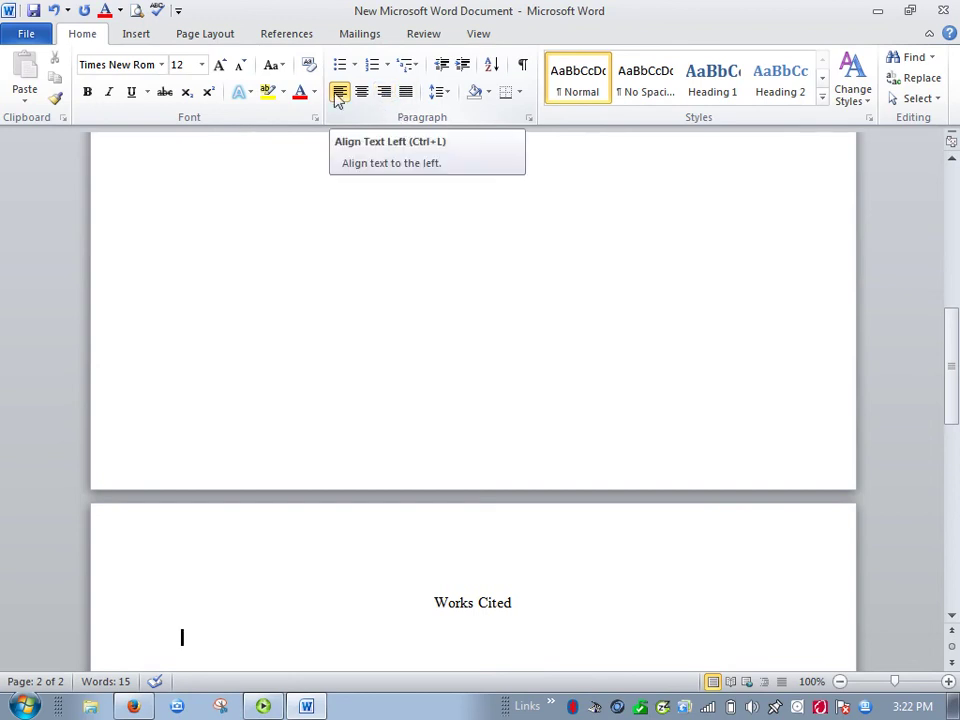
{"action": "key", "text": "ctrl+j"}
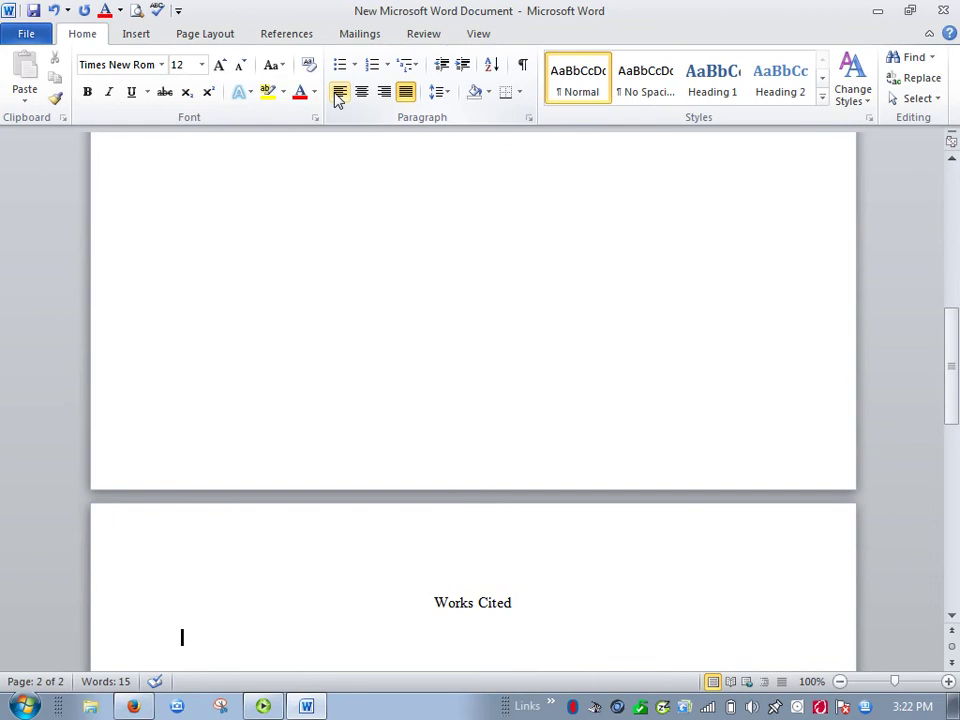
Set Special indentation to Hanging by 0.5" in the Paragraph dialog.
{"action": "left_click", "coordinate": [529, 118]}
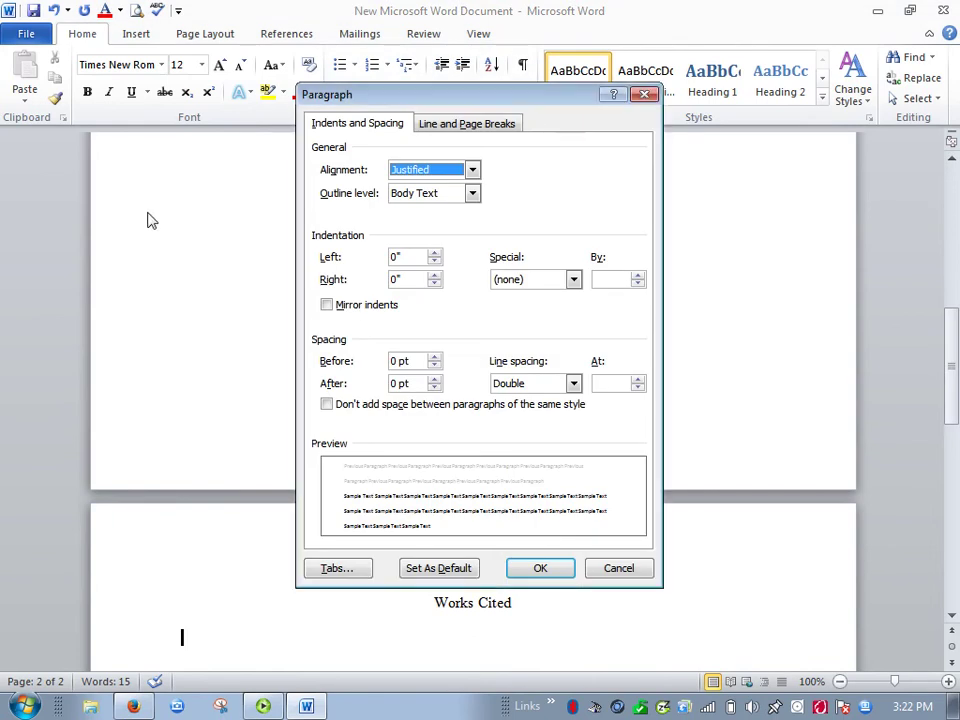
{"action": "left_click", "coordinate": [621, 574]}
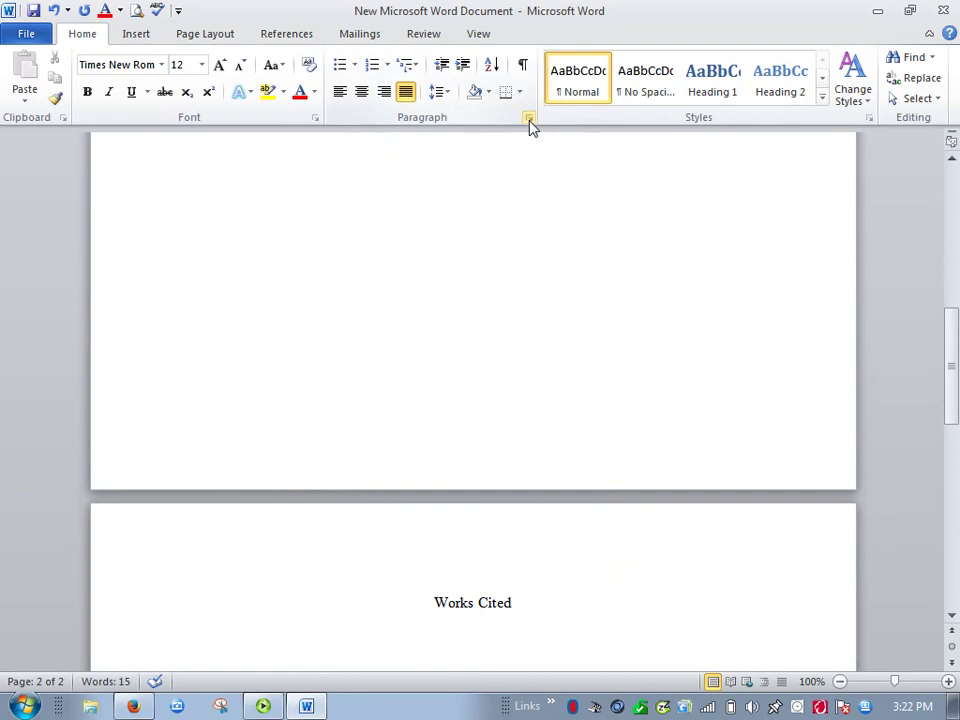
{"action": "left_click", "coordinate": [530, 120]}
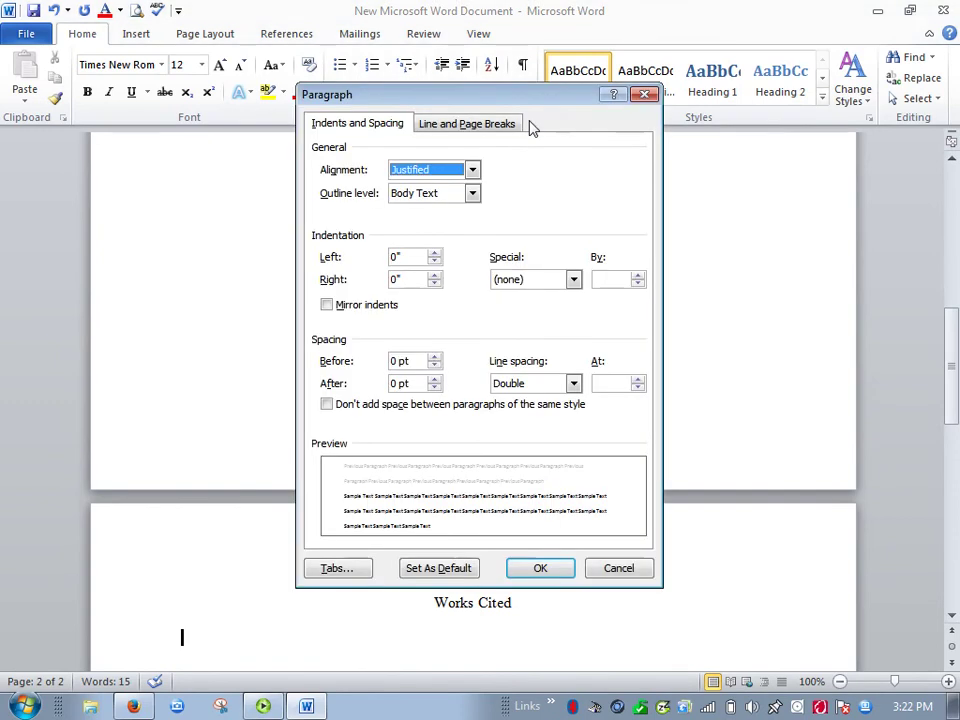
{"action": "left_click", "coordinate": [574, 281]}
{"action": "left_click", "coordinate": [533, 321]}
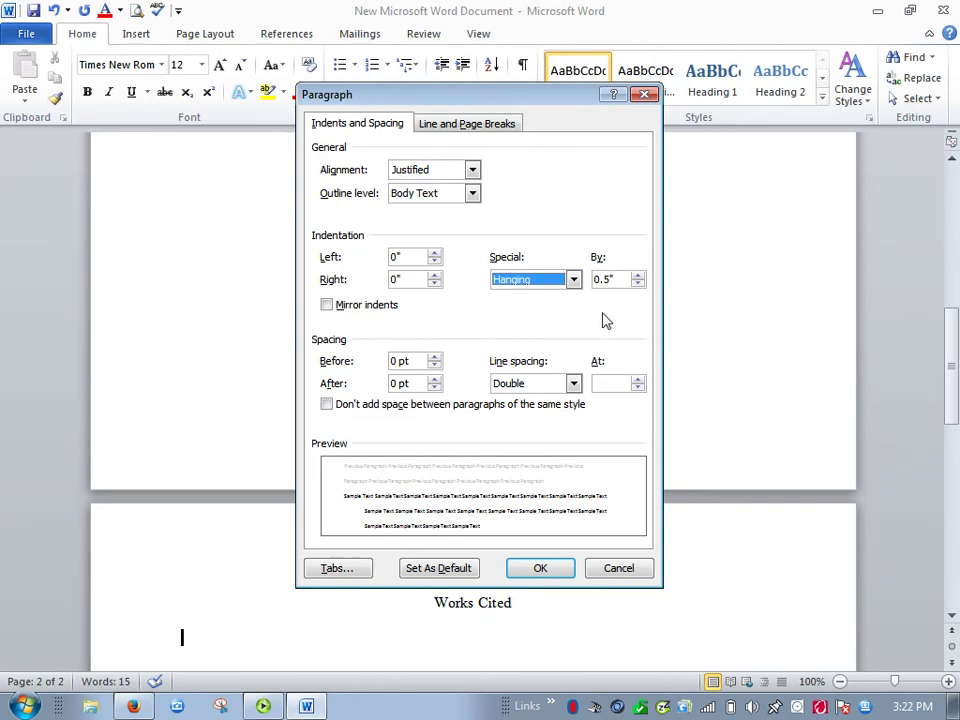
{"action": "left_click", "coordinate": [542, 570]}
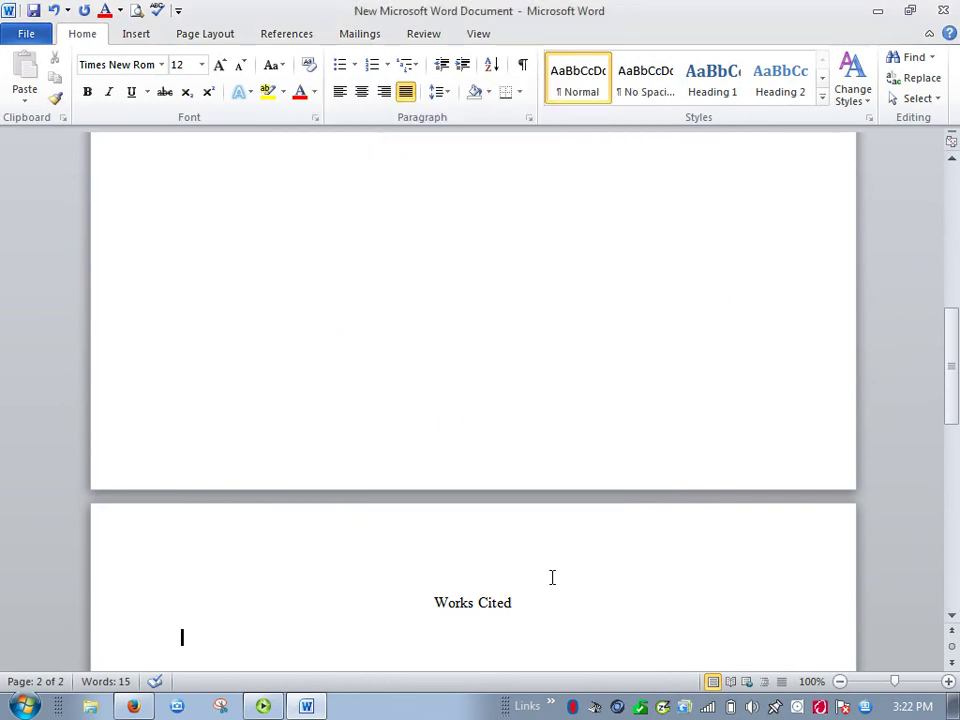
Type two placeholder entries of X characters, the second ending with a period.
{"action": "type", "text": "XXXXXXXXXXXXXXXXXXXXXX"}
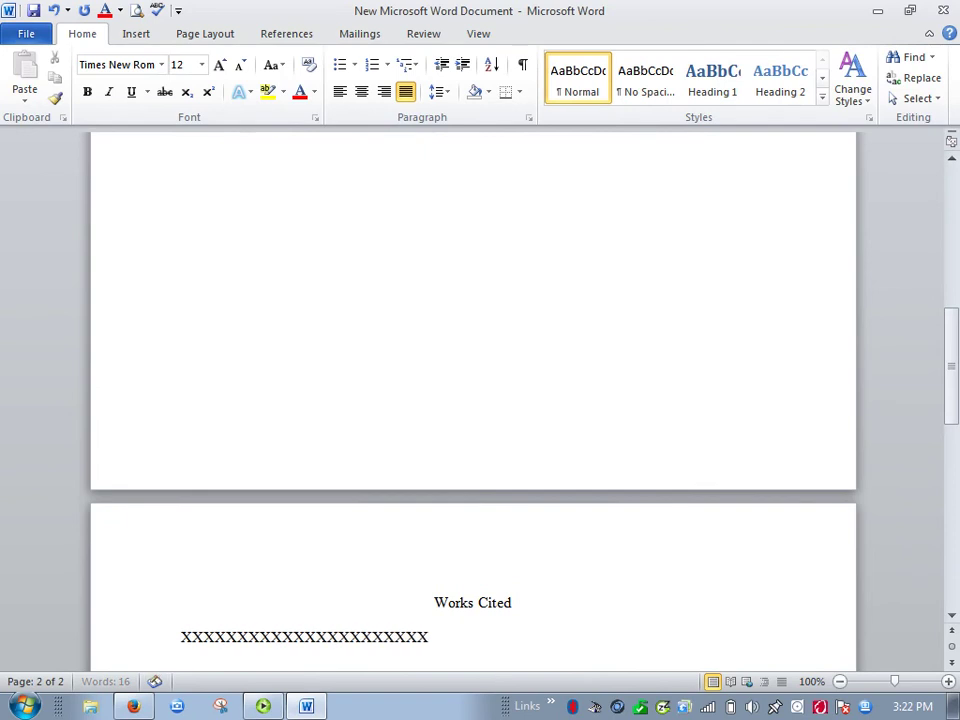
{"action": "type", "text": "XXXXXXXXXXXXXXXXXXXXXXXXXXXXXXXXXXXXXXXXXXXXXXXXX"}
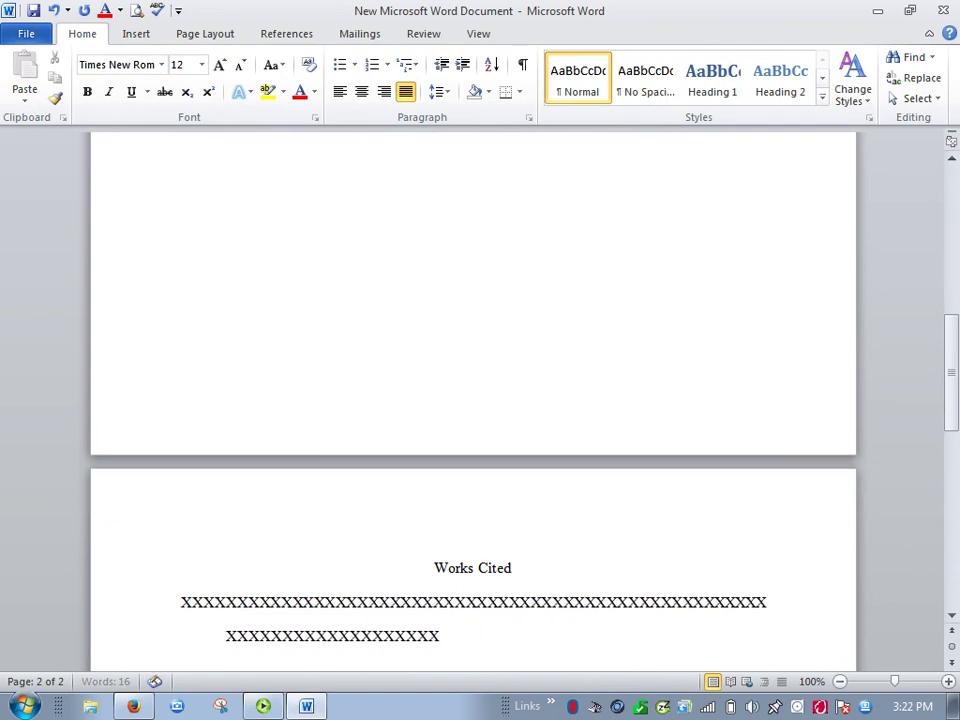
{"action": "type", "text": "XXXXXXXXXXXXXXXXXXXXXXXXXXXXXXXXXXXXXXX"}
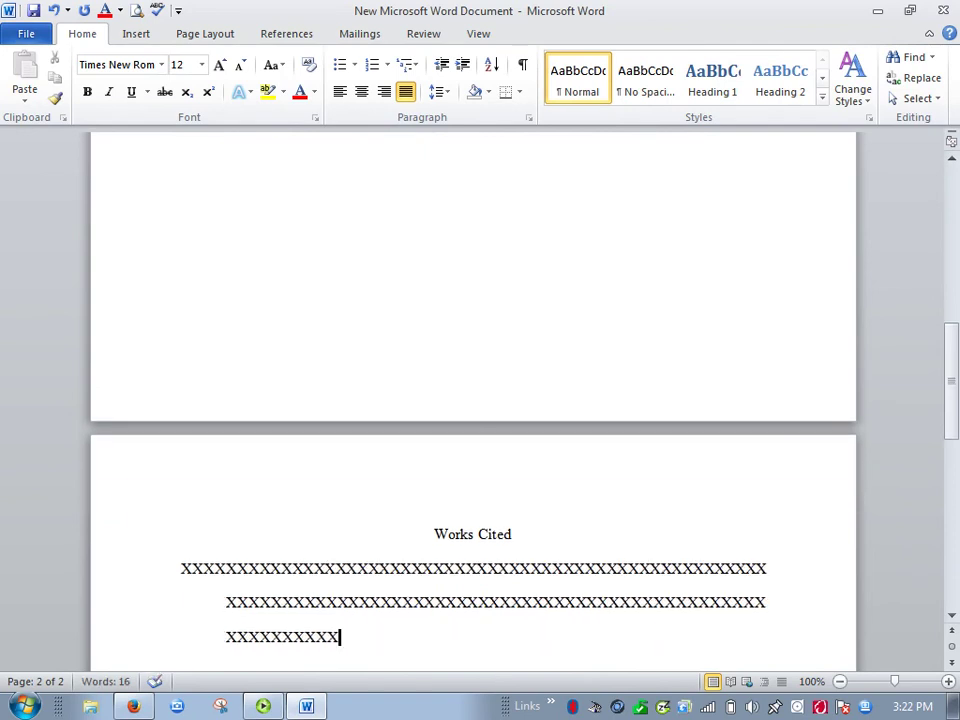
{"action": "key", "text": "Return"}
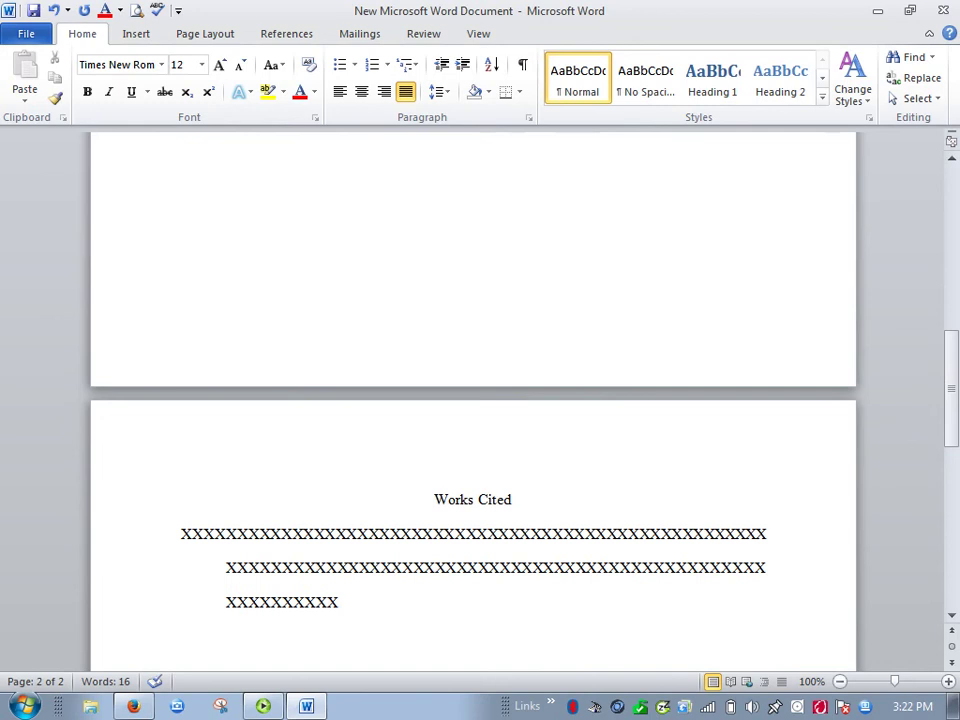
{"action": "type", "text": "XXXXXXXXXXXXXXXXXXXXXXXXXXXXXXX"}
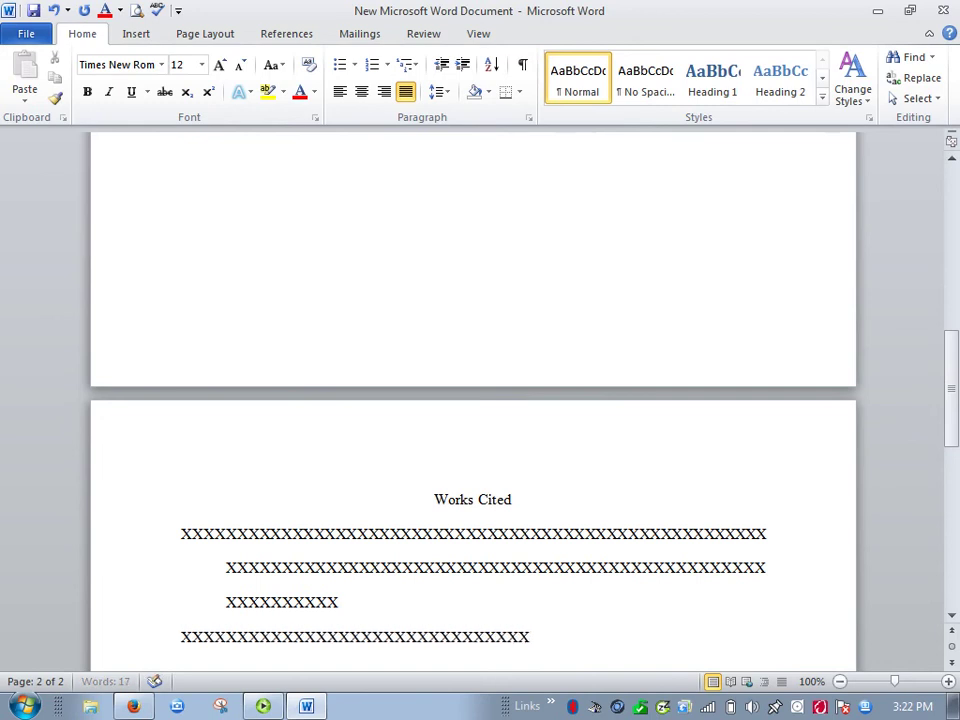
{"action": "type", "text": "XXXXXXXXXXXXXXXXXXXXXXXXXXXXXXXXXXXXXXXXXXX"}
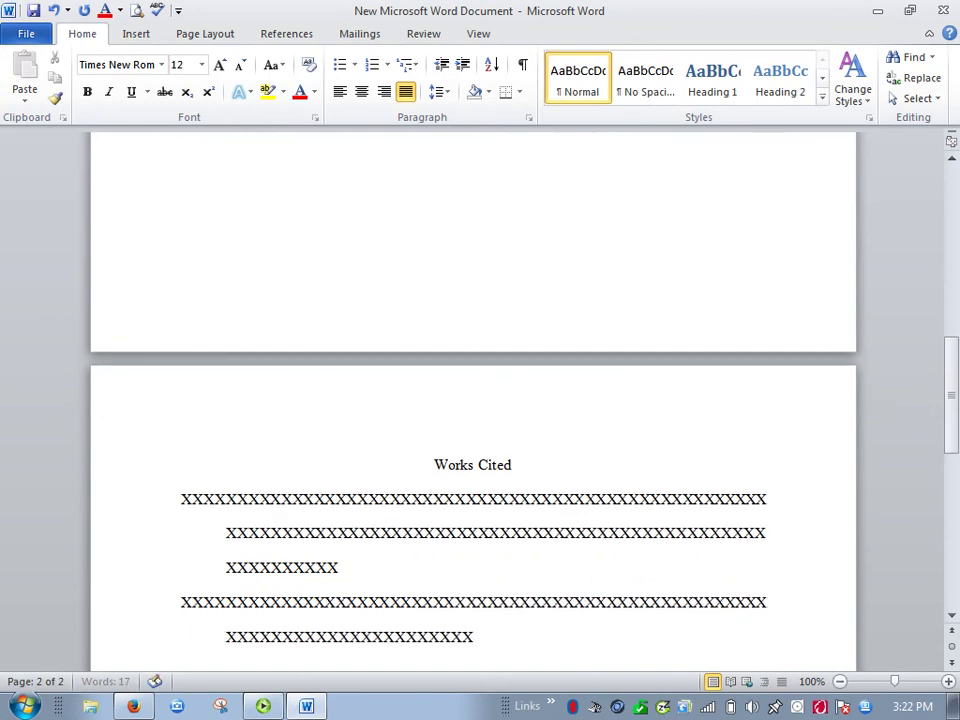
{"action": "type", "text": "."}
{"action": "scroll", "coordinate": [320, 584], "scroll_direction": "up", "scroll_amount": 5}
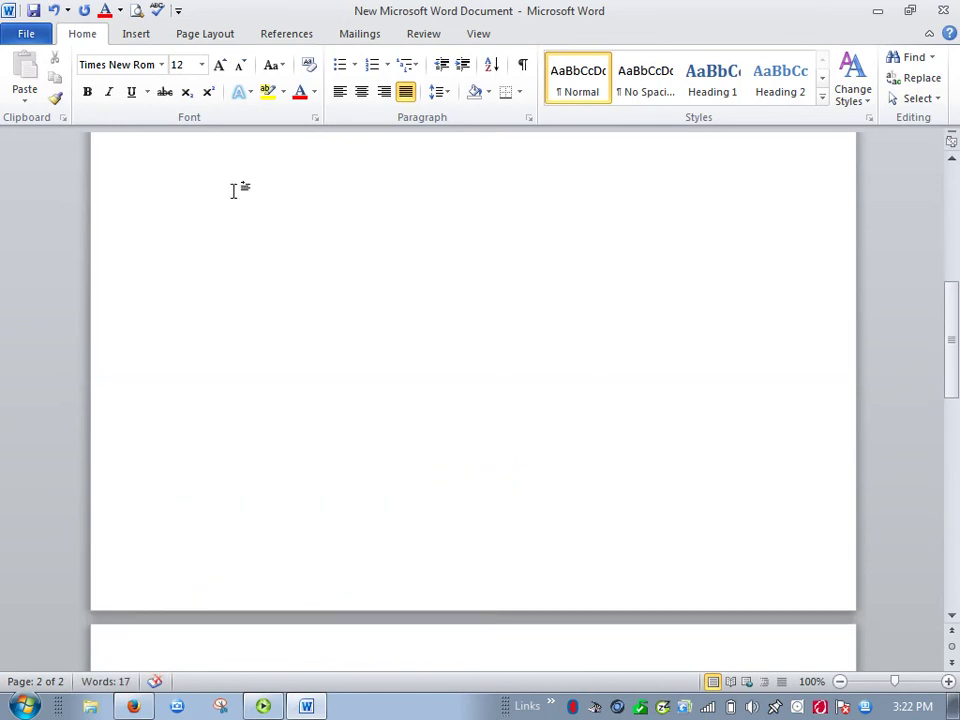
Turn on the Ruler in the View options and jump to the document's end on the Works Cited page.
{"action": "left_click", "coordinate": [480, 38]}
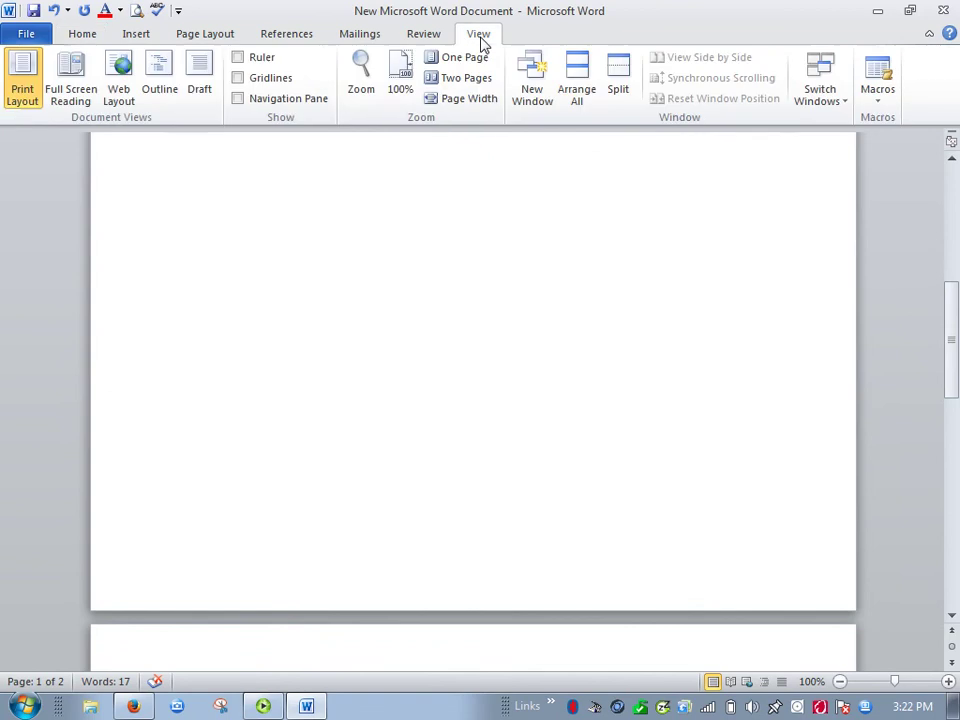
{"action": "left_click", "coordinate": [238, 58]}
{"action": "scroll", "coordinate": [261, 347], "scroll_direction": "down", "scroll_amount": 3}
{"action": "scroll", "coordinate": [261, 352], "scroll_direction": "down", "scroll_amount": 3}
{"action": "key", "text": "ctrl+End"}
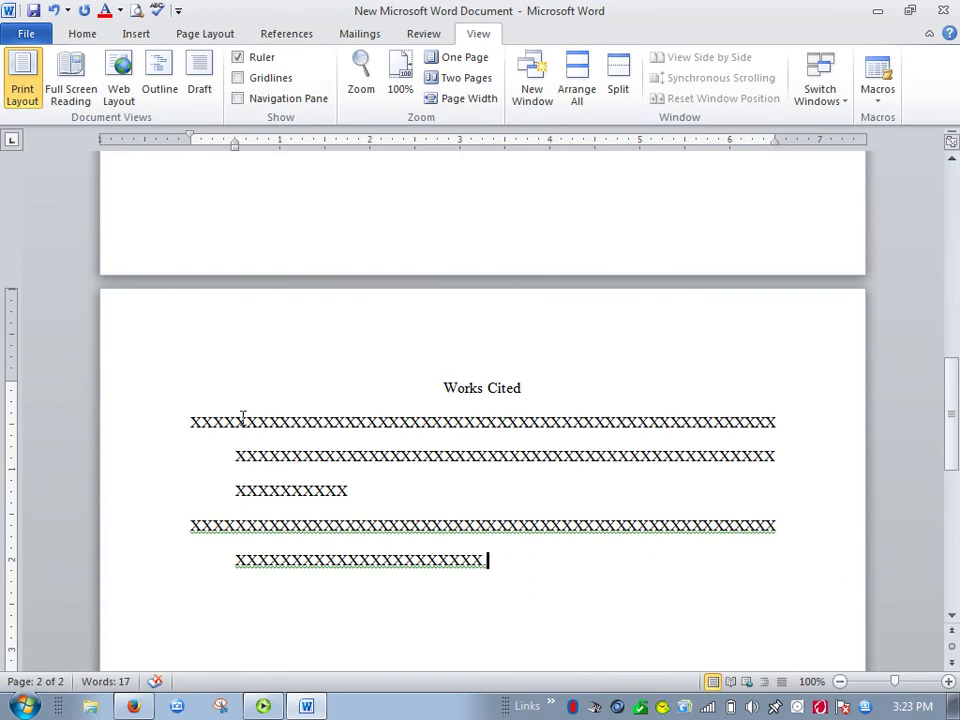
{"action": "scroll", "coordinate": [500, 658], "scroll_direction": "up", "scroll_amount": 5}
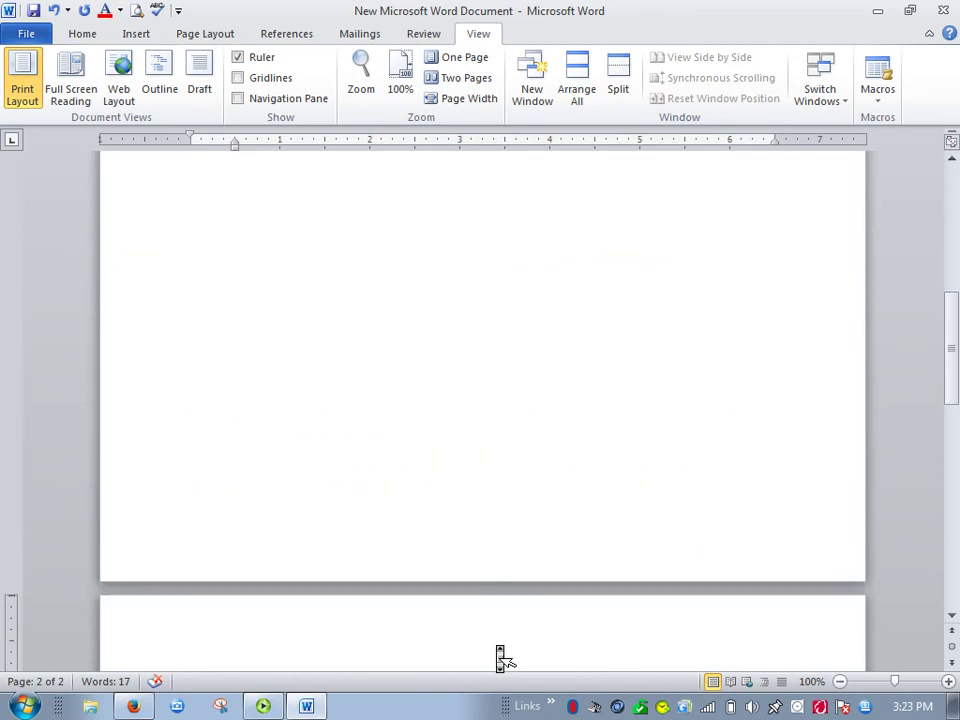
{"action": "scroll", "coordinate": [500, 658], "scroll_direction": "up", "scroll_amount": 10}
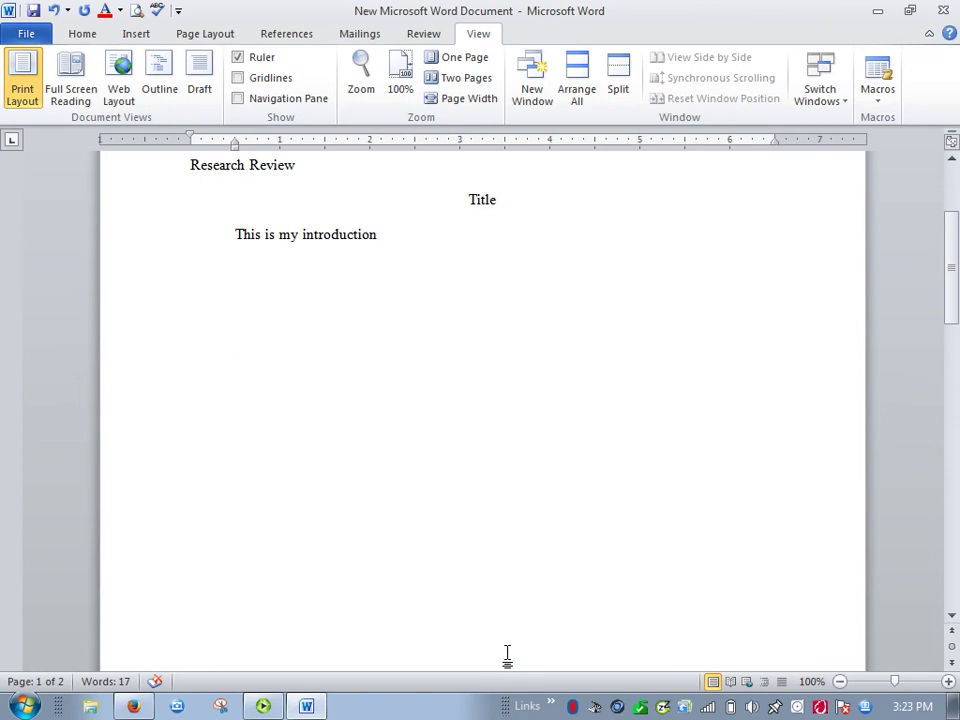
Uncheck Widow/Orphan control under Paragraph Line and Page Breaks for the last Works Cited entry.
{"action": "scroll", "coordinate": [507, 653], "scroll_direction": "up", "scroll_amount": 2}
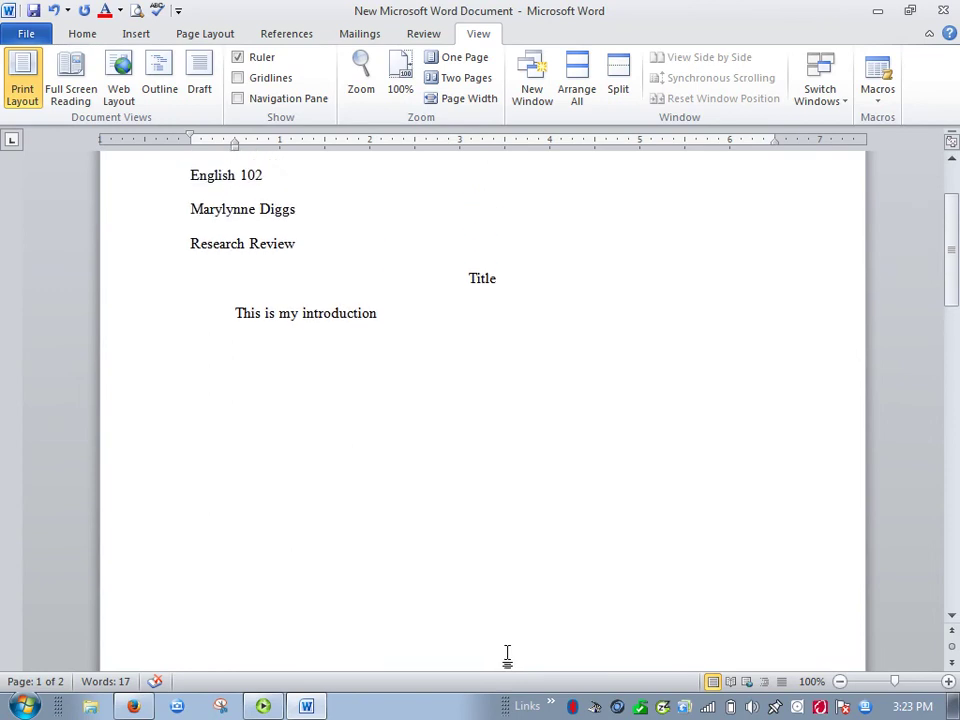
{"action": "scroll", "coordinate": [507, 653], "scroll_direction": "up", "scroll_amount": 3}
{"action": "scroll", "coordinate": [507, 653], "scroll_direction": "down", "scroll_amount": 1}
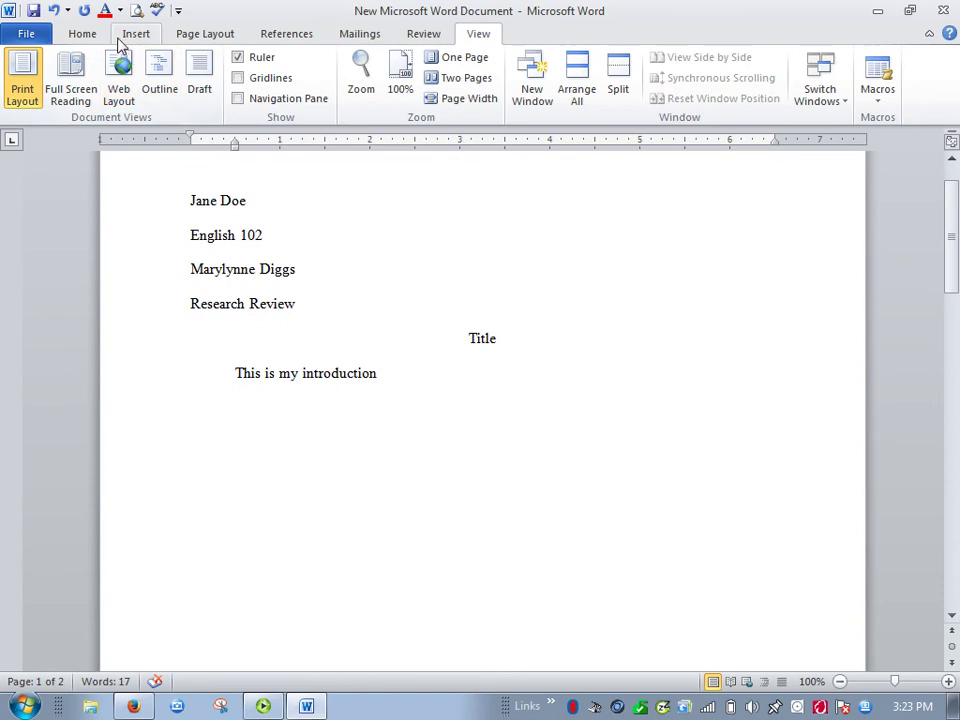
{"action": "left_click", "coordinate": [88, 33]}
{"action": "left_click", "coordinate": [528, 119]}
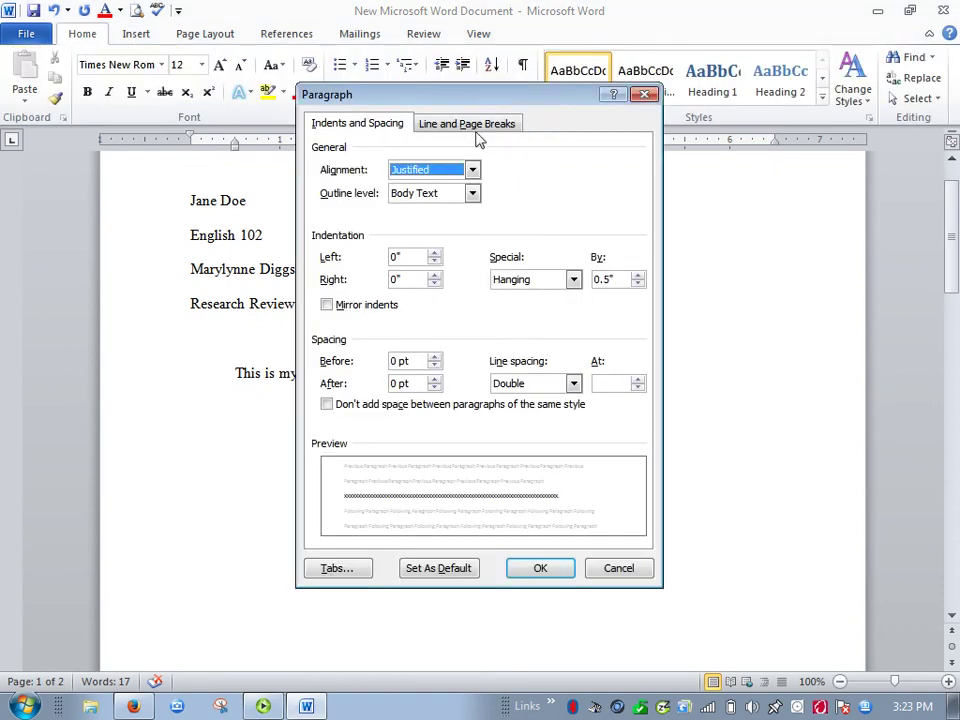
{"action": "left_click", "coordinate": [476, 129]}
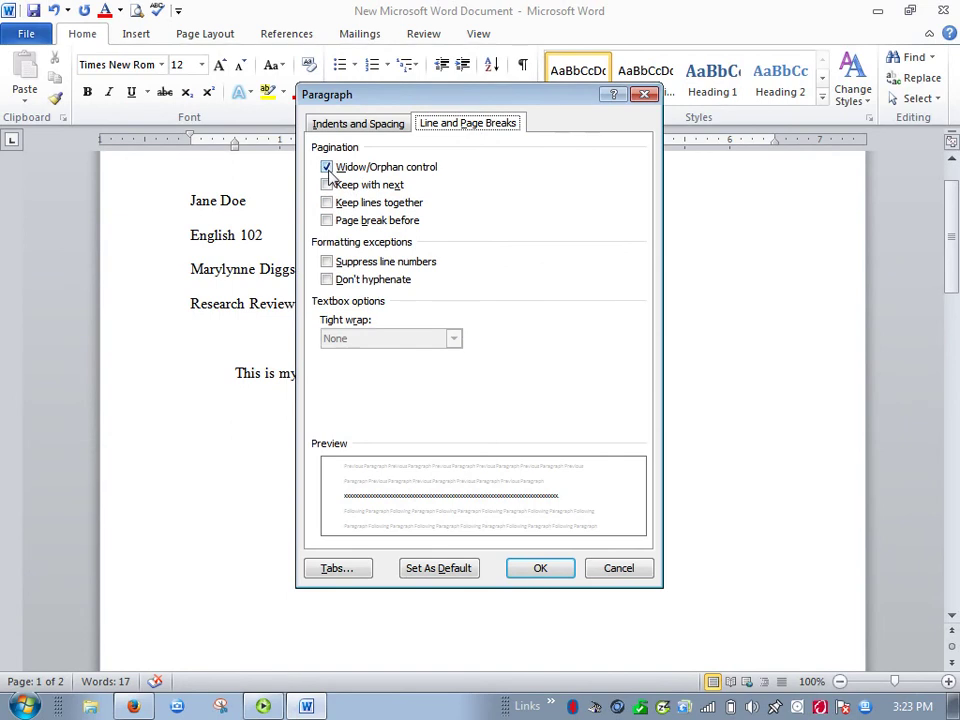
{"action": "left_click", "coordinate": [329, 171]}
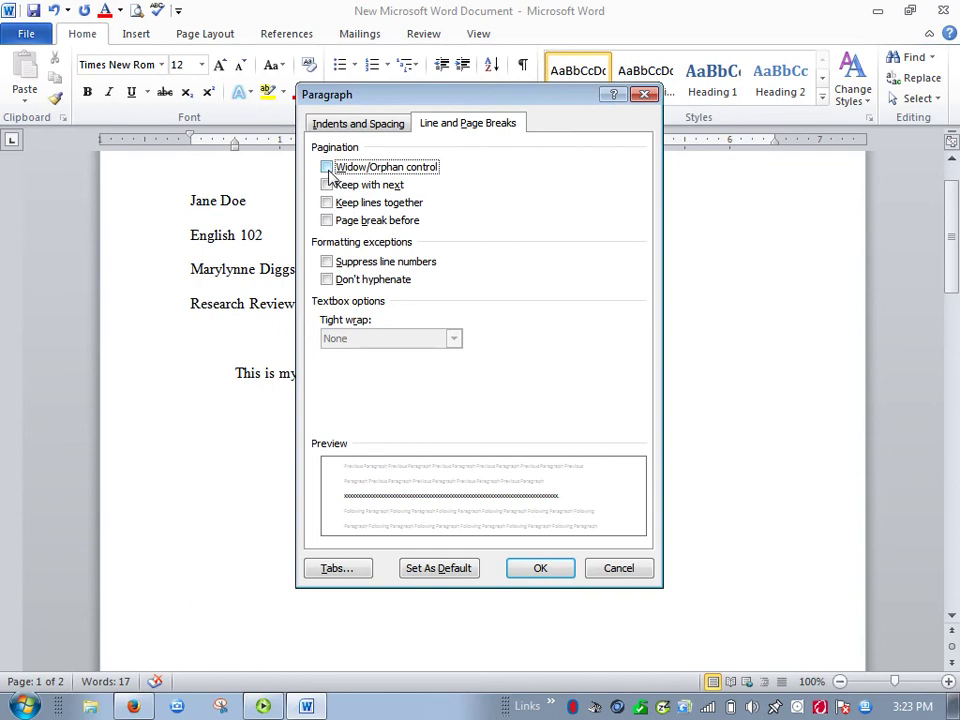
{"action": "left_click", "coordinate": [328, 172]}
{"action": "left_click", "coordinate": [328, 172]}
{"action": "left_click", "coordinate": [562, 568]}
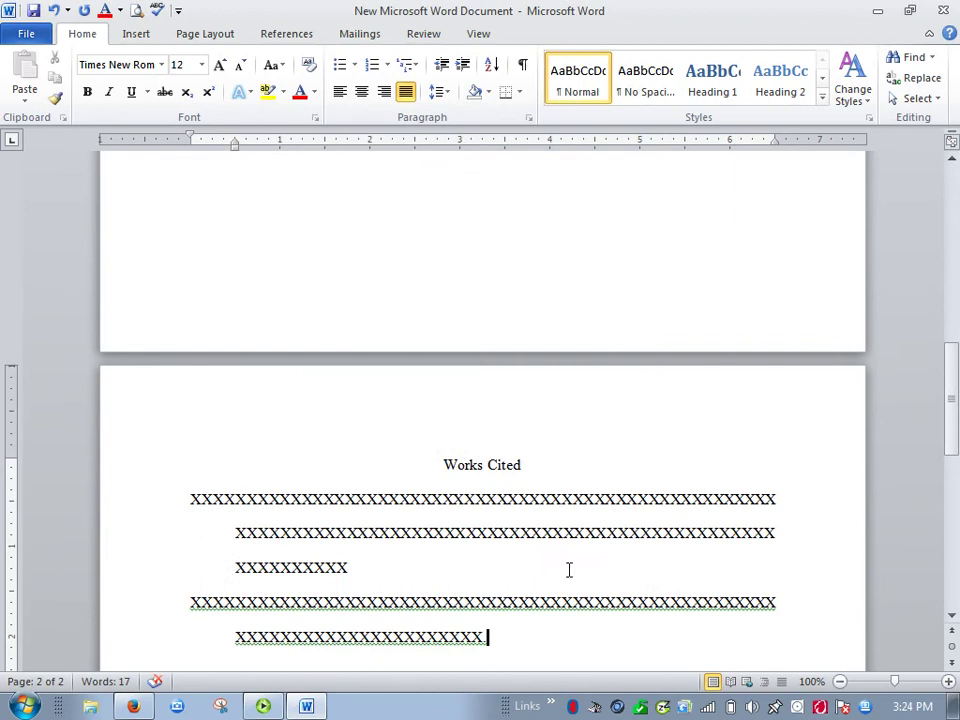
{"action": "scroll", "coordinate": [569, 570], "scroll_direction": "down", "scroll_amount": 3}
{"action": "scroll", "coordinate": [564, 574], "scroll_direction": "up", "scroll_amount": 20}
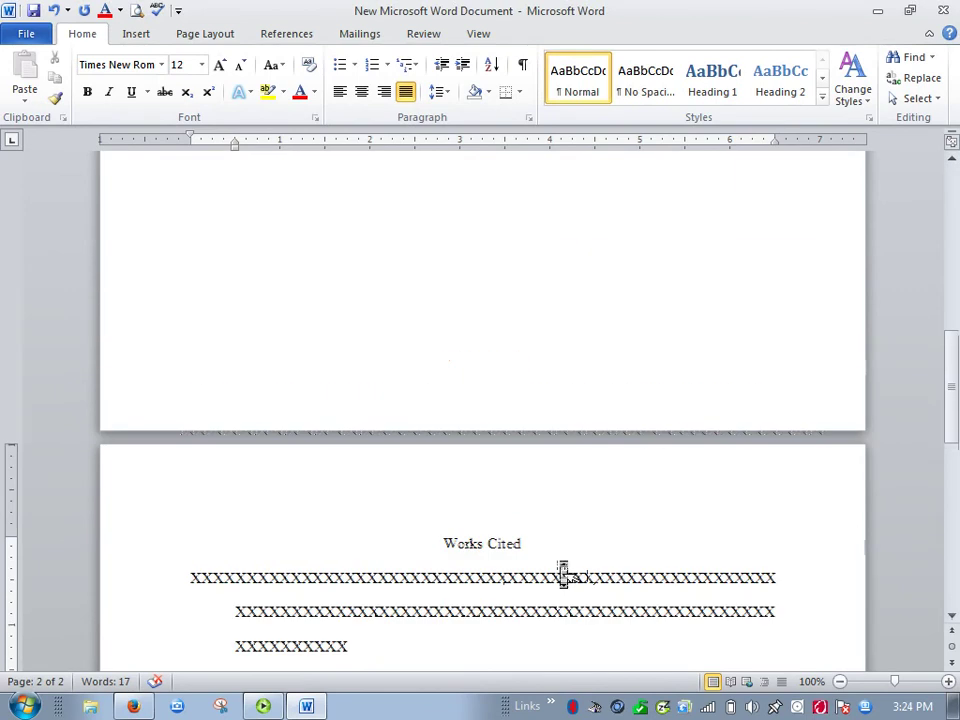
{"action": "scroll", "coordinate": [564, 574], "scroll_direction": "up", "scroll_amount": 1}
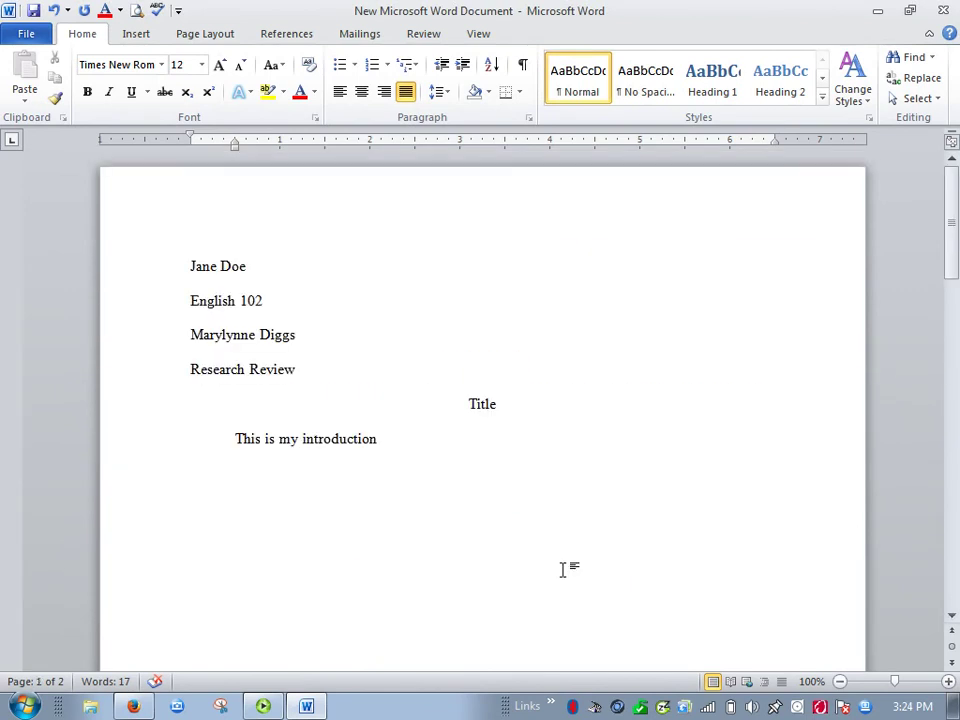
{"action": "left_click", "coordinate": [528, 119]}
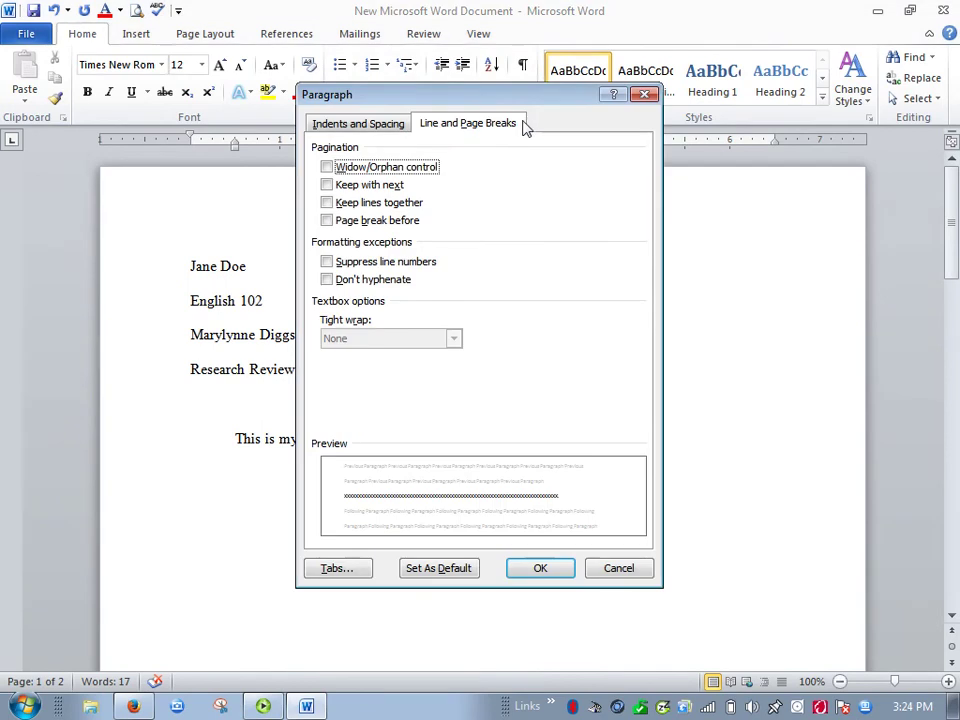
{"action": "left_click", "coordinate": [342, 123]}
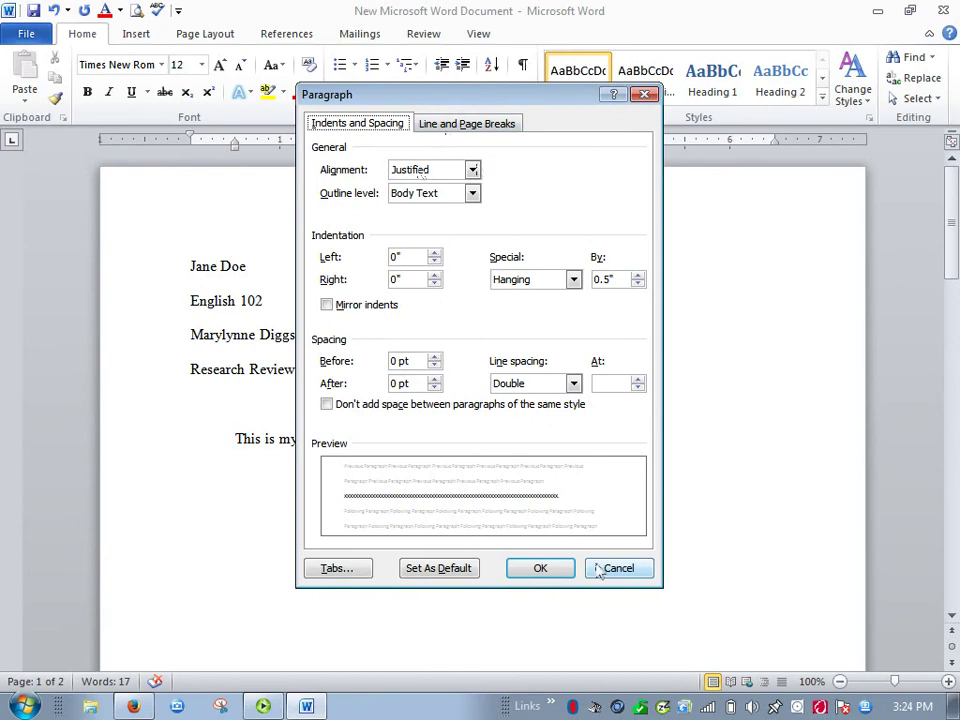
{"action": "left_click", "coordinate": [572, 281]}
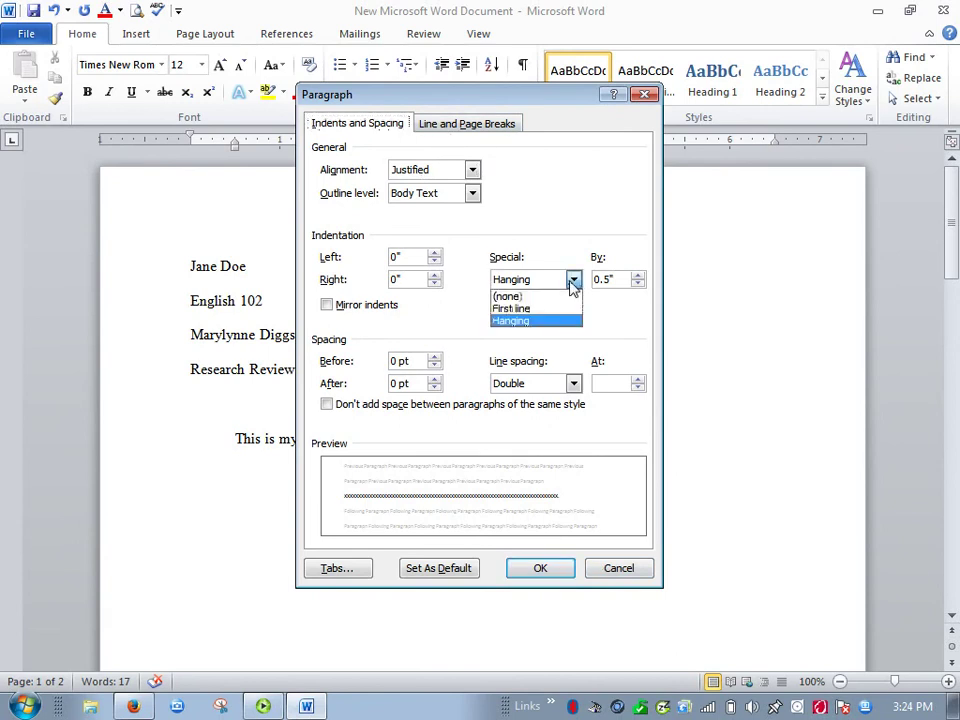
{"action": "left_click", "coordinate": [512, 323]}
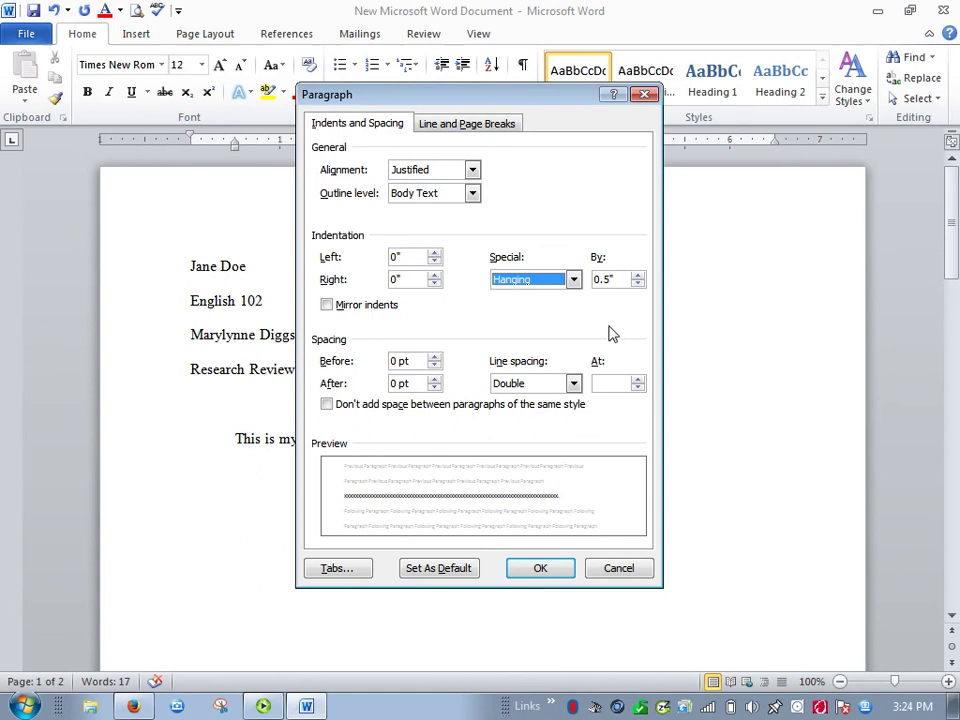
{"action": "left_click", "coordinate": [541, 569]}
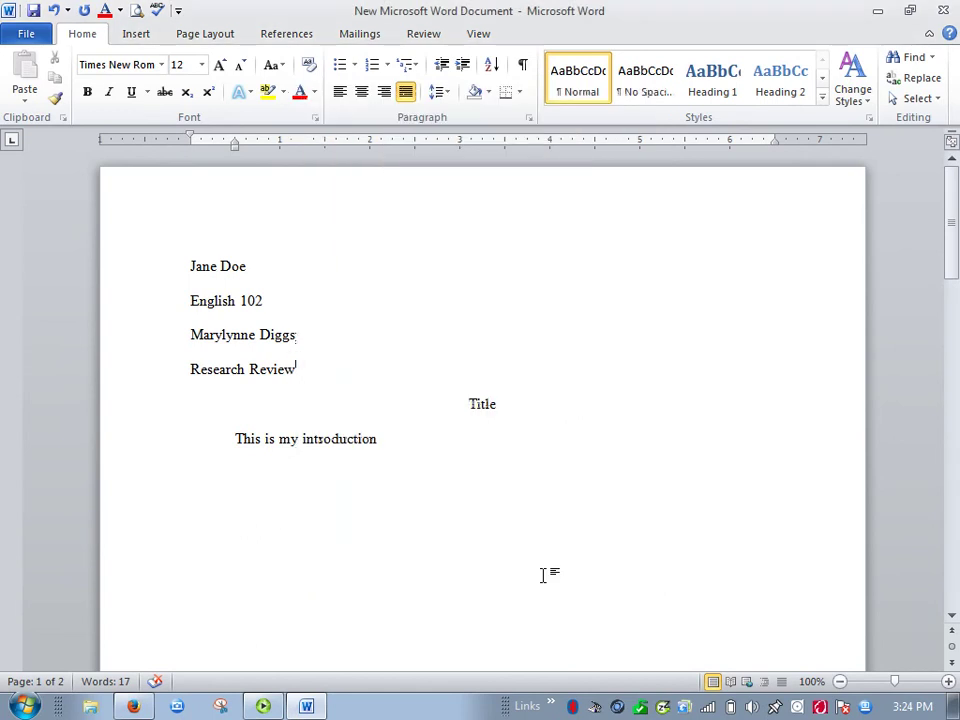